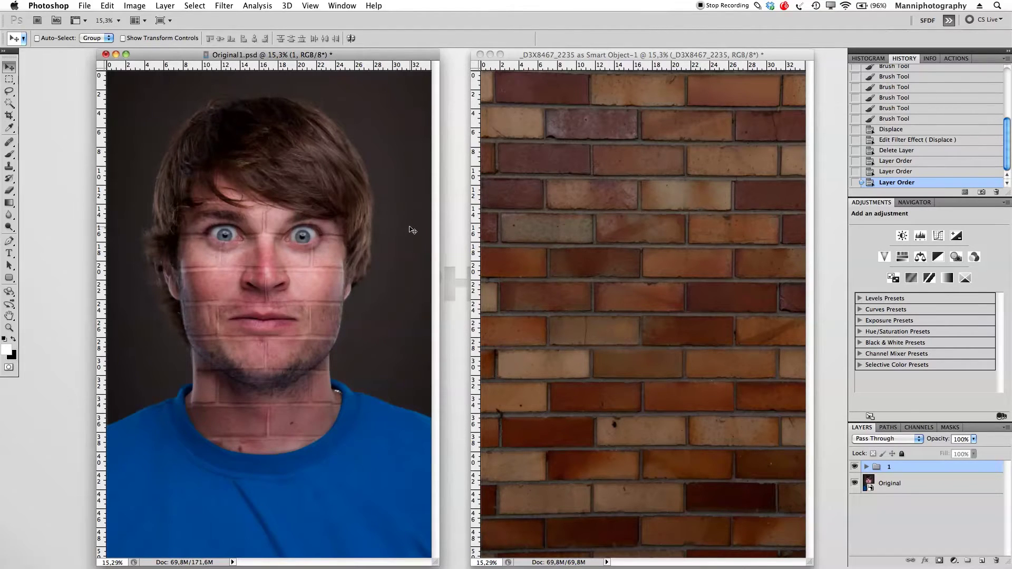
Move layer group 1 below the Original layer in the portrait document and make Original the active layer
key("f")
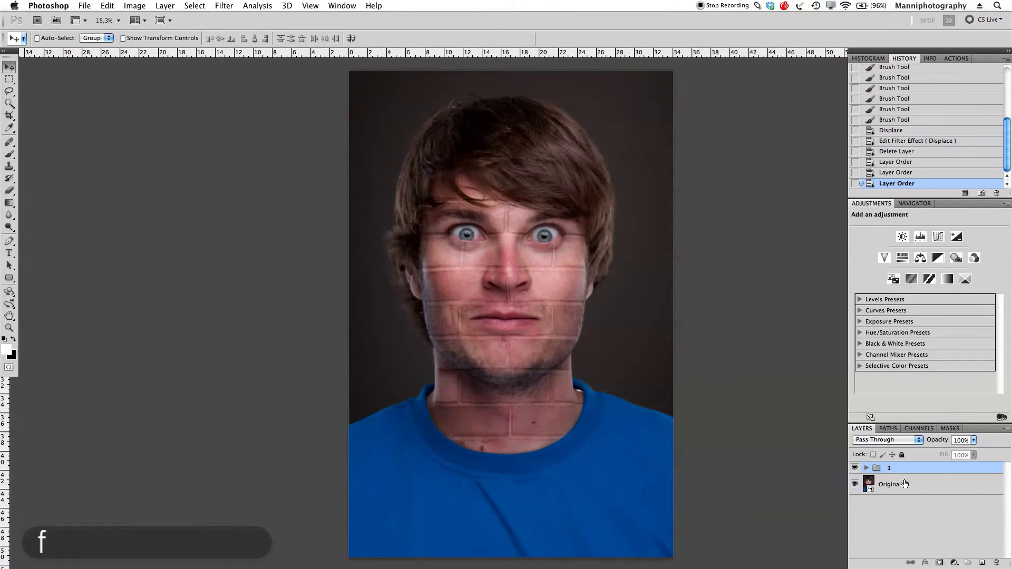
left_click_drag(879, 479, 886, 493)
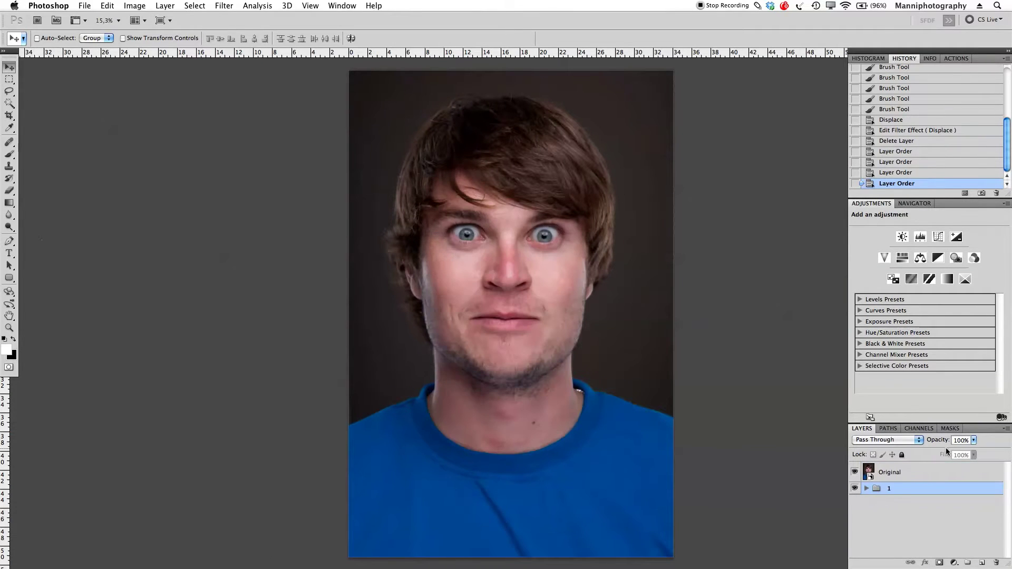
left_click(912, 478)
key("f")
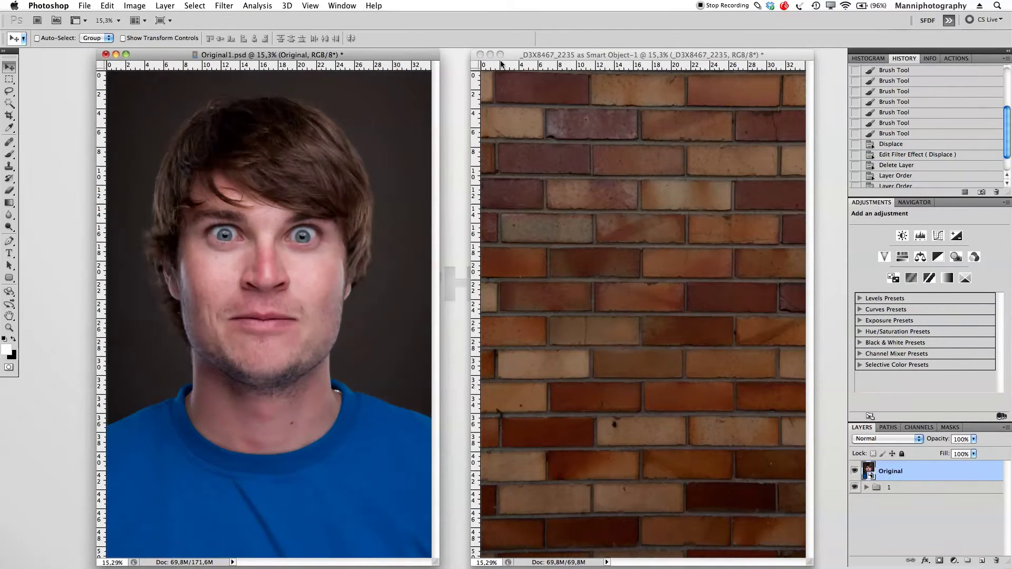
Copy the brick wall layer into the portrait document Original1.psd above the Original layer and close the brick document
left_click(548, 74)
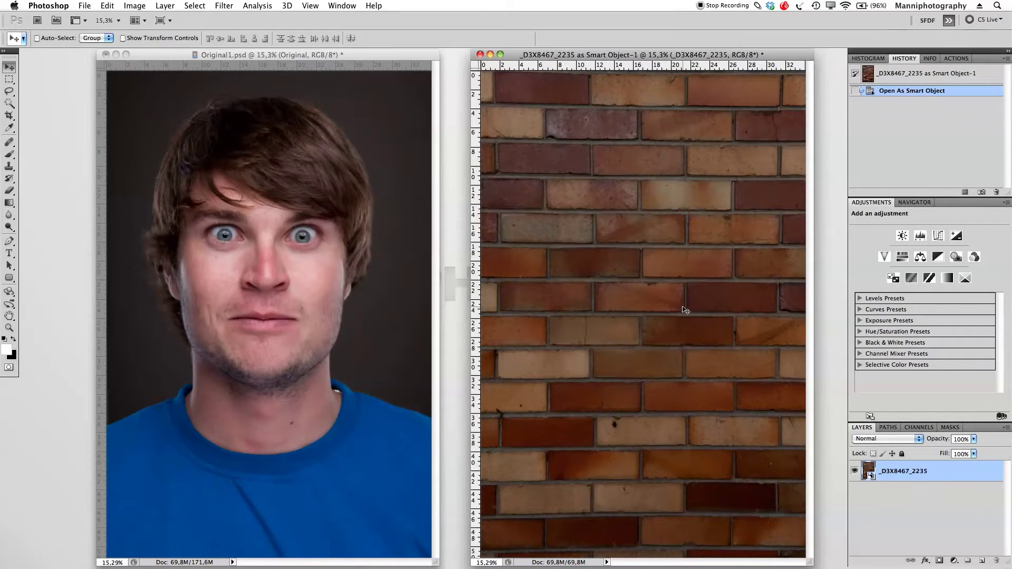
left_click_drag(898, 480, 324, 282)
left_click(666, 145)
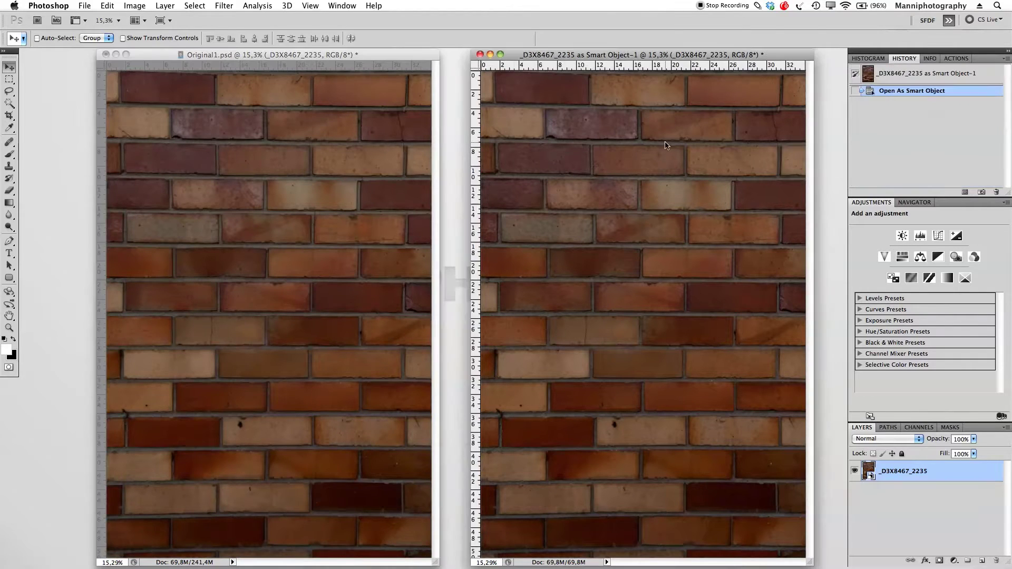
left_click(490, 55)
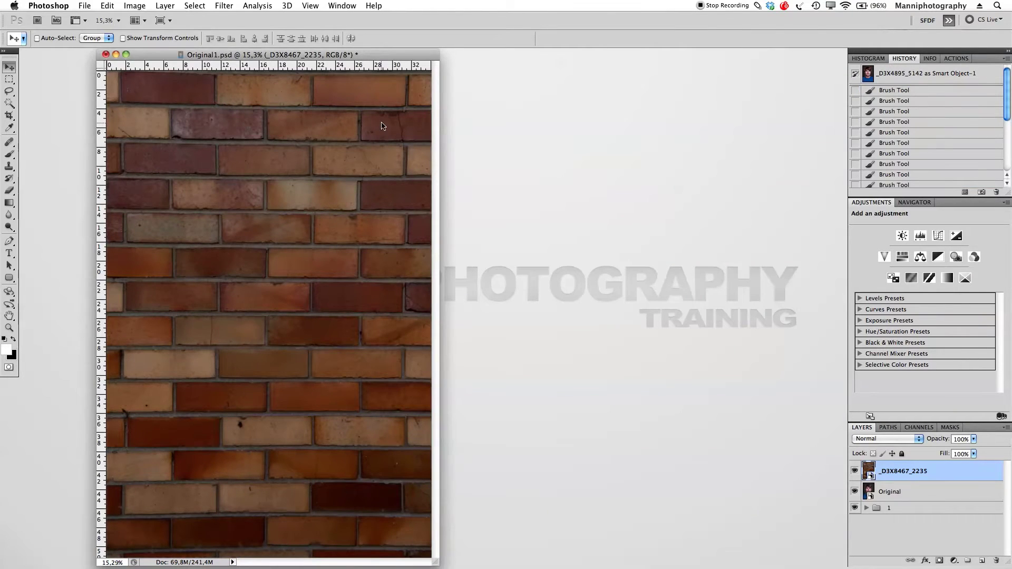
Show the portrait document in full-screen mode and rename the brick layer as Texture
key("f")
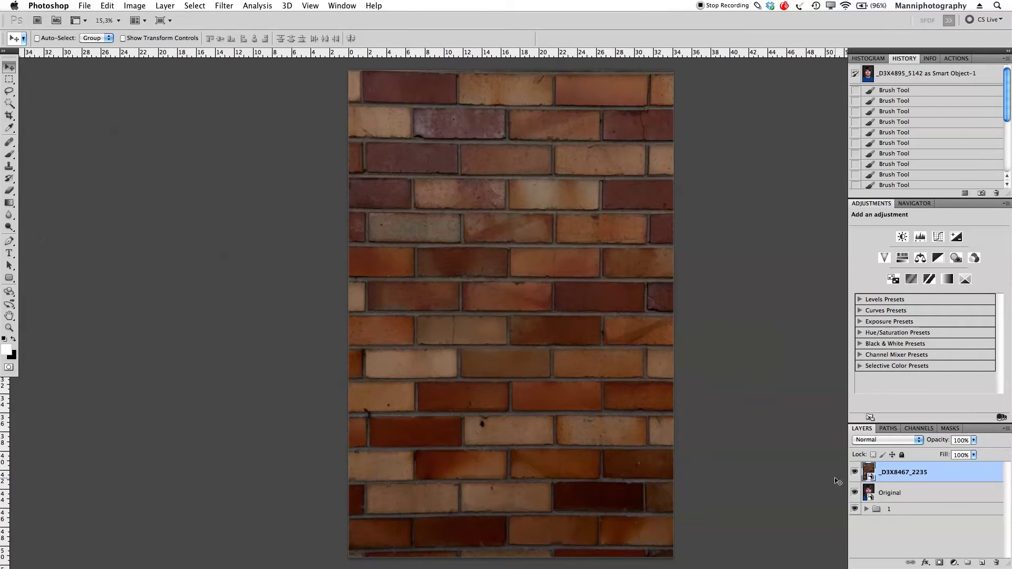
double_click(896, 471)
type("Texture")
key("Return")
left_click(923, 491)
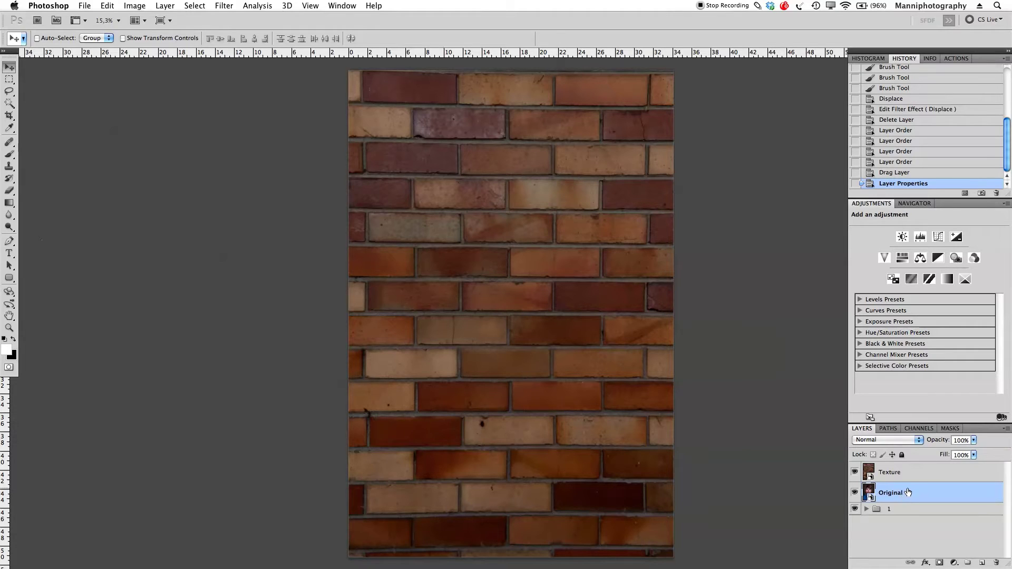
Reduce the Texture layer's opacity to 53% and shift the bricks slightly down to position the joints over the face
left_click(891, 471)
left_click_drag(941, 442, 889, 424)
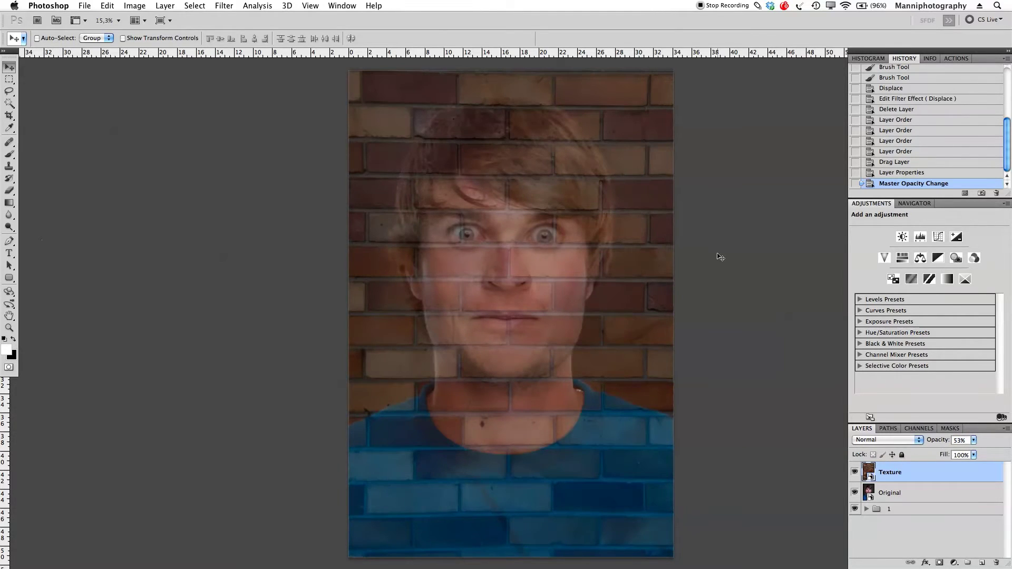
left_click_drag(643, 325, 612, 351)
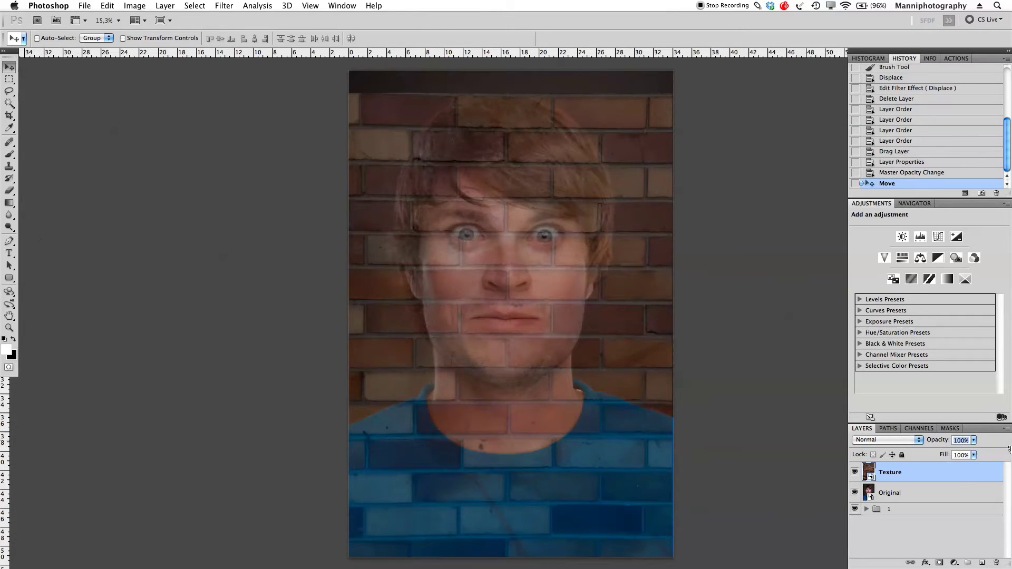
Restore the Texture layer's opacity to 100%
key("9")
key("6")
left_click_drag(942, 443, 948, 451)
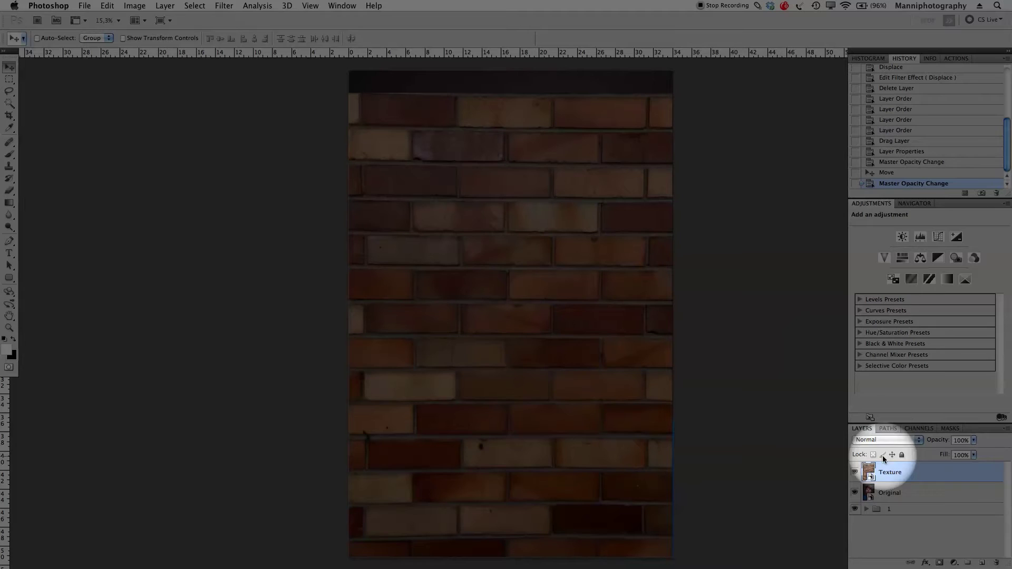
Try the Overlay blending mode on the Texture layer, and settle on Soft Light
left_click(885, 440)
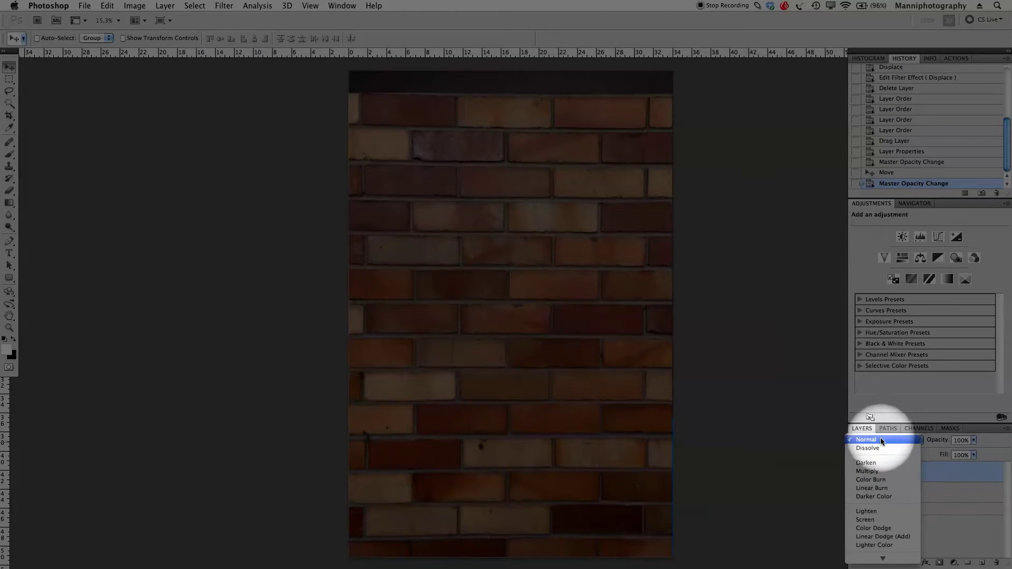
mouse_move(882, 565)
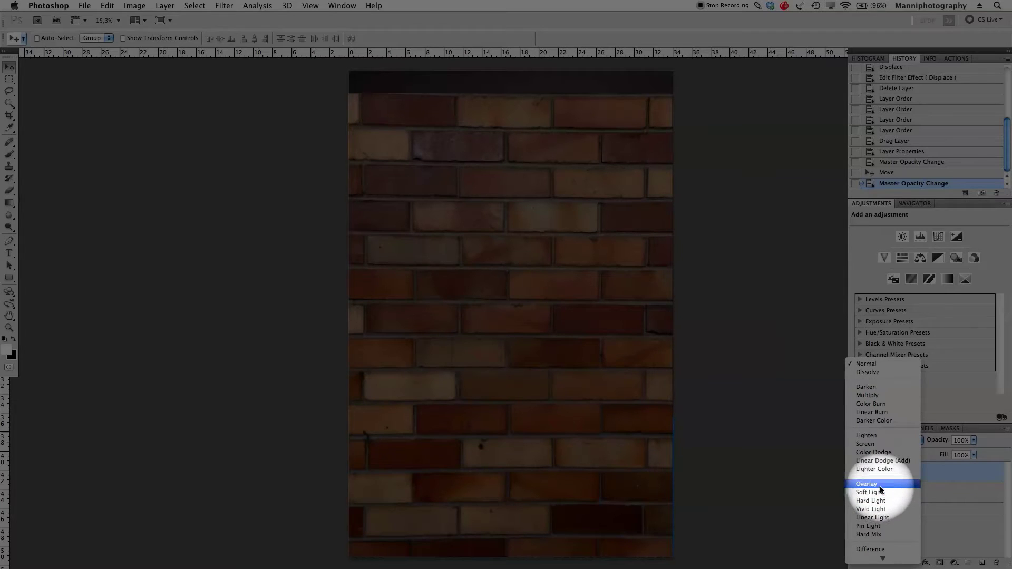
left_click(878, 484)
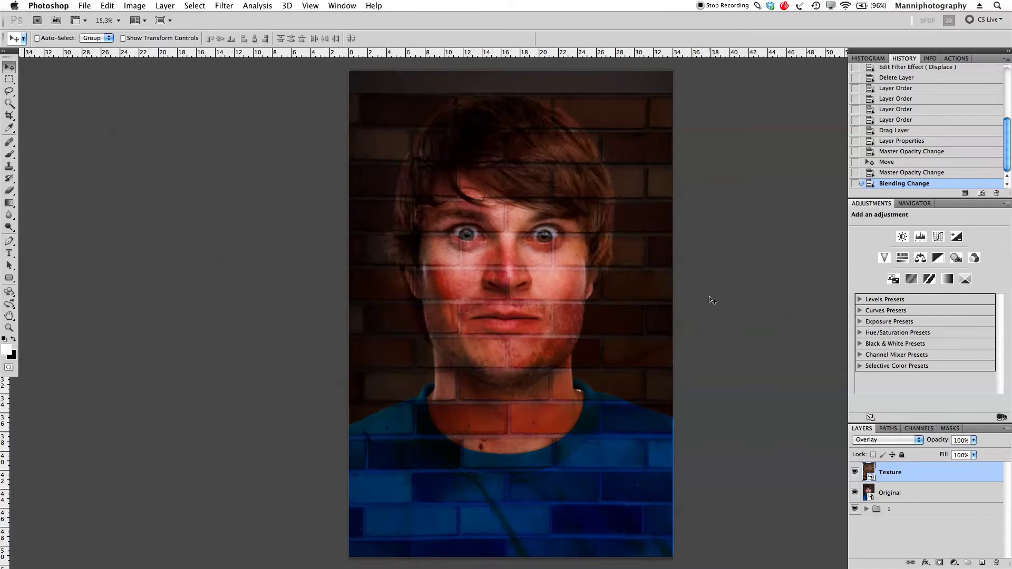
left_click(890, 442)
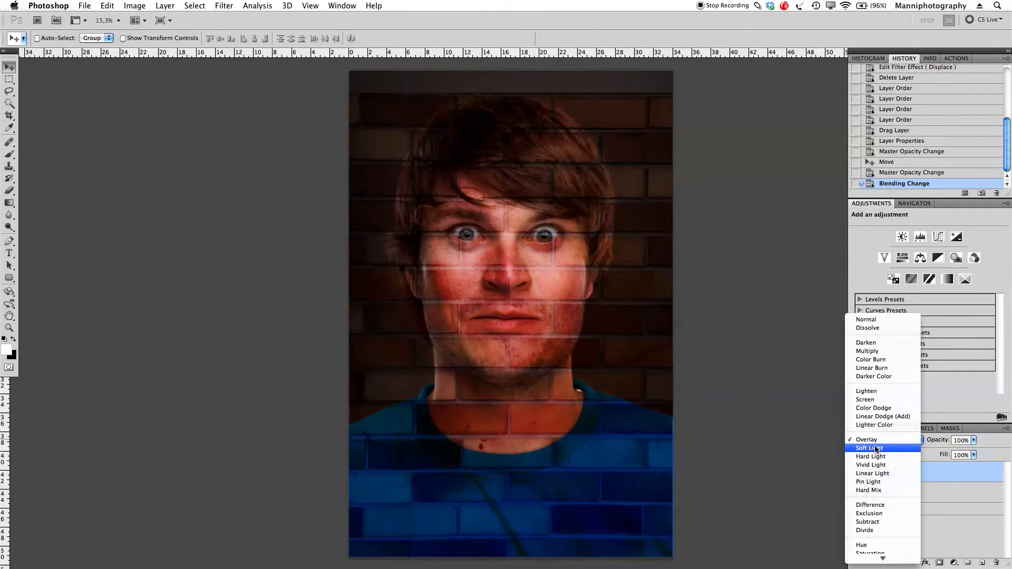
left_click(877, 448)
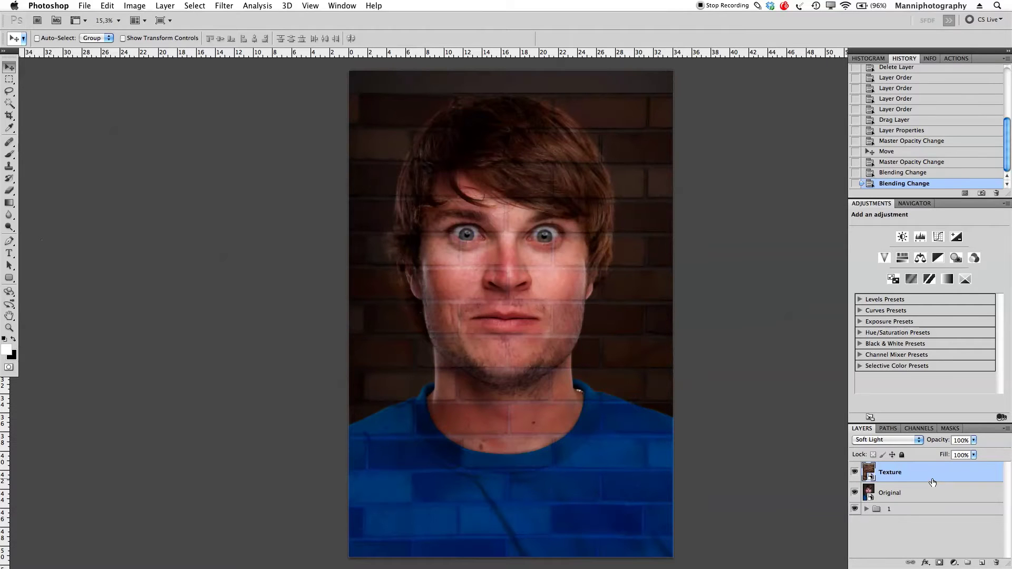
Add a solid color fill layer clipped to the Texture layer, using a muted red (#b38585)
left_click(257, 6)
mouse_move(165, 5)
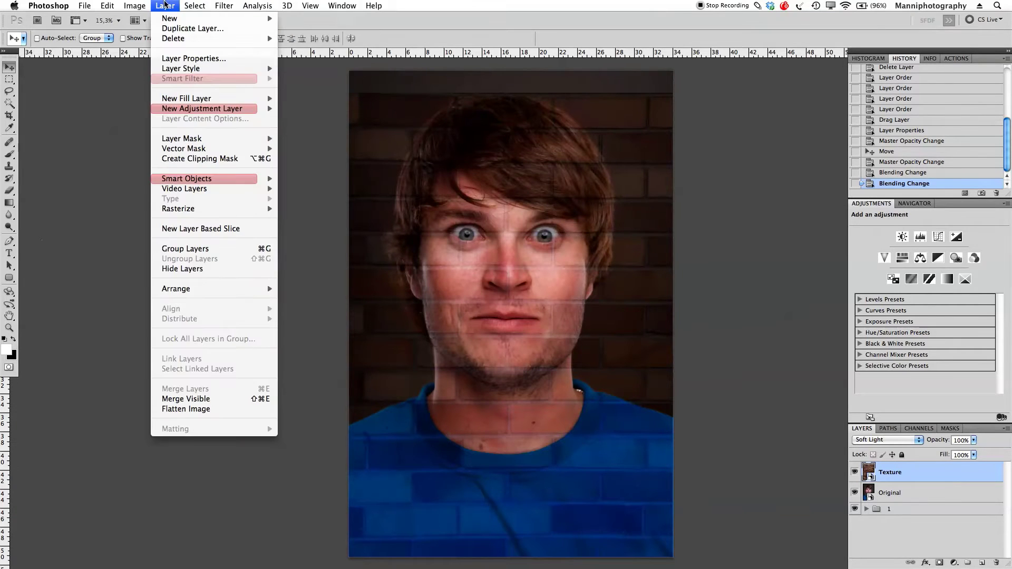
mouse_move(184, 102)
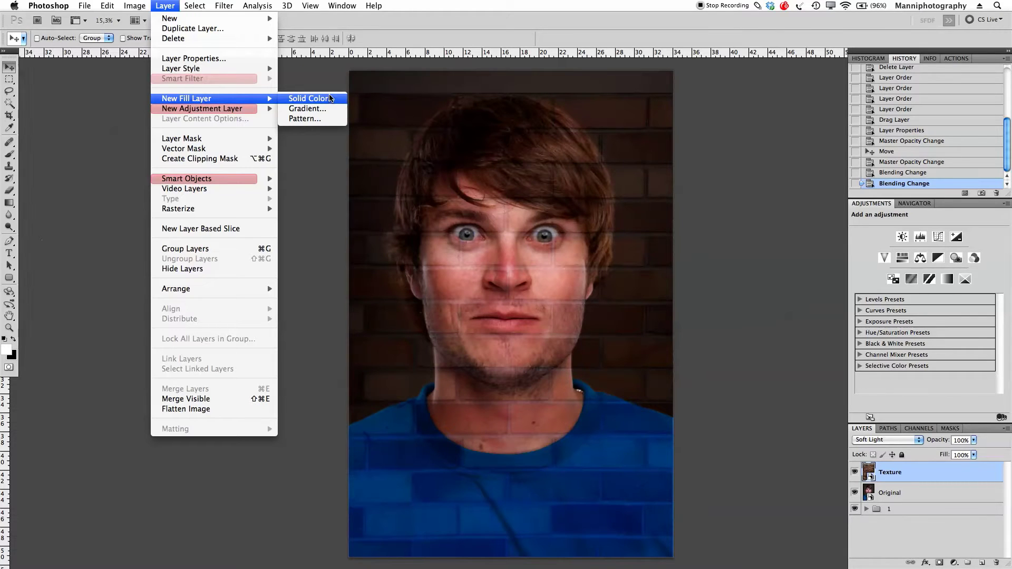
left_click(330, 98, "alt")
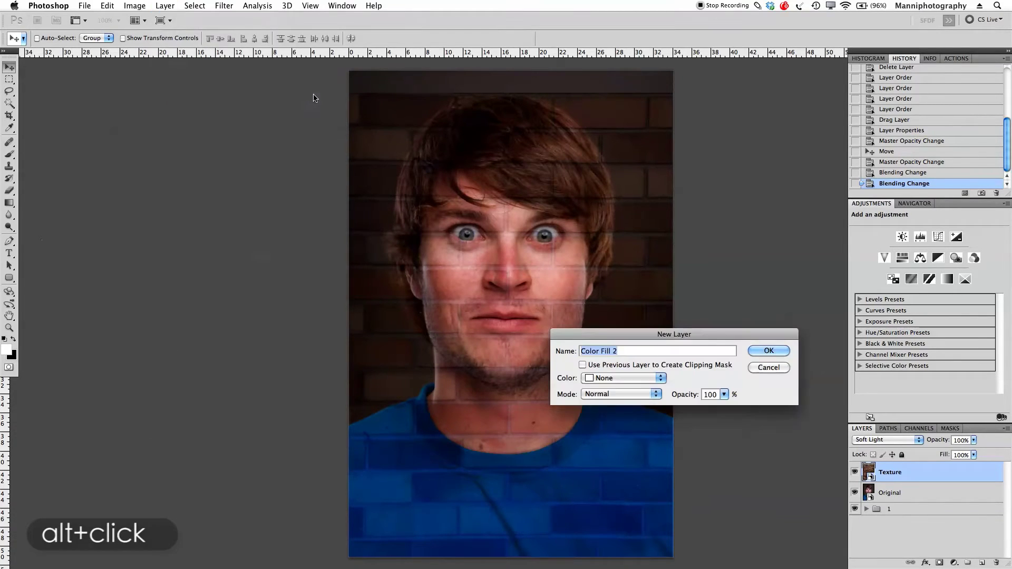
left_click_drag(656, 340, 479, 248)
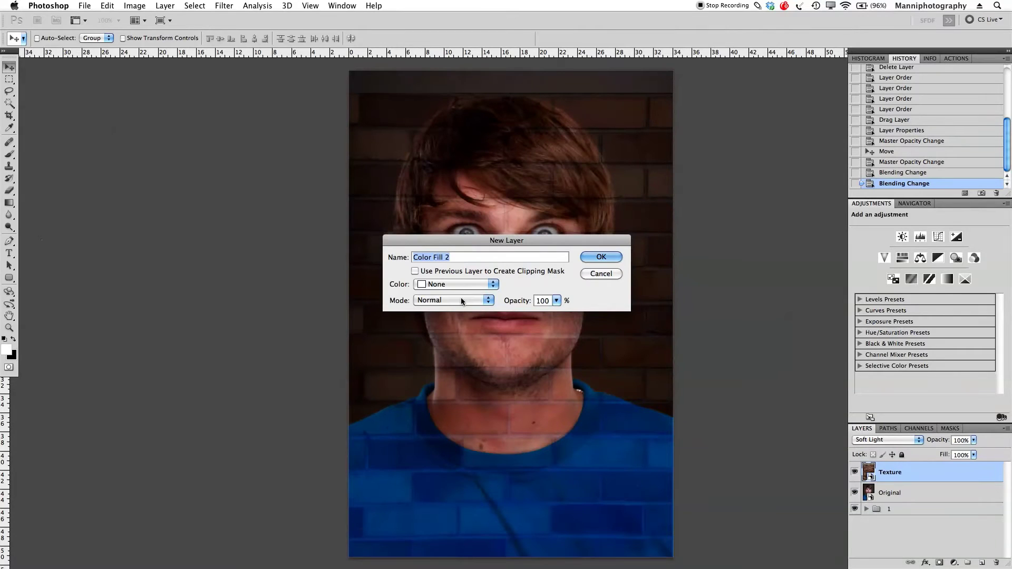
left_click(415, 271)
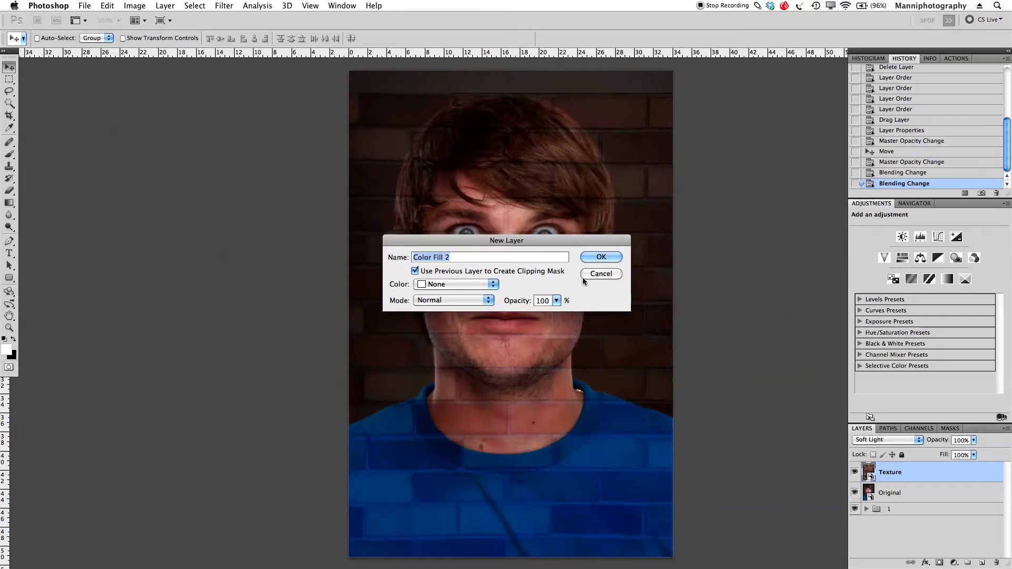
left_click(599, 258)
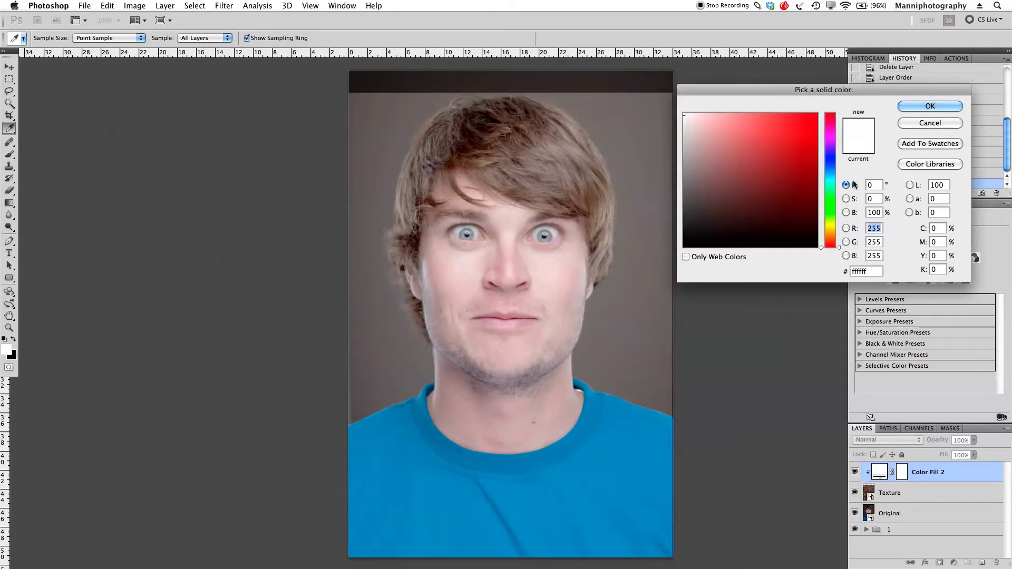
left_click_drag(712, 154, 715, 153)
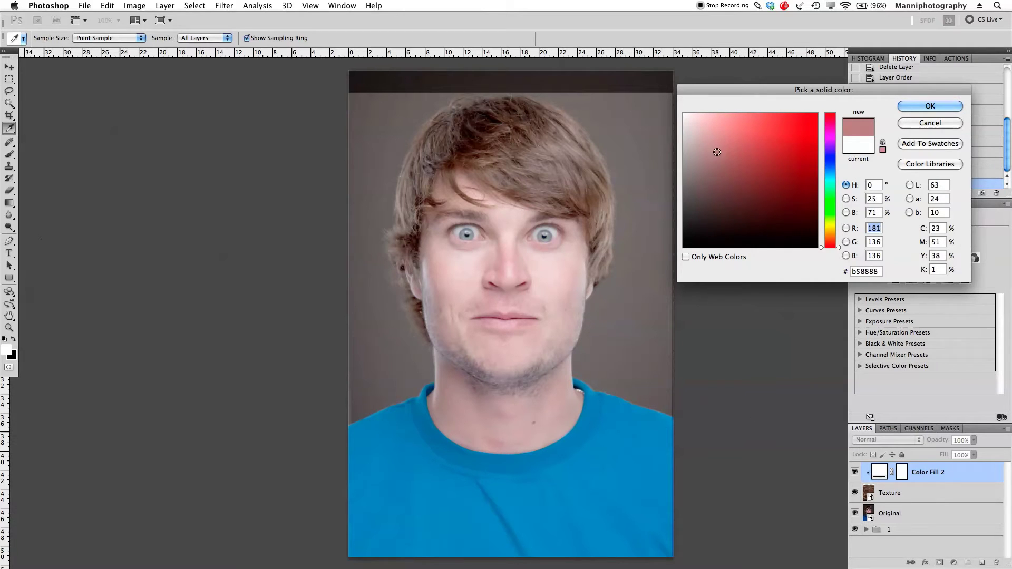
left_click(920, 108)
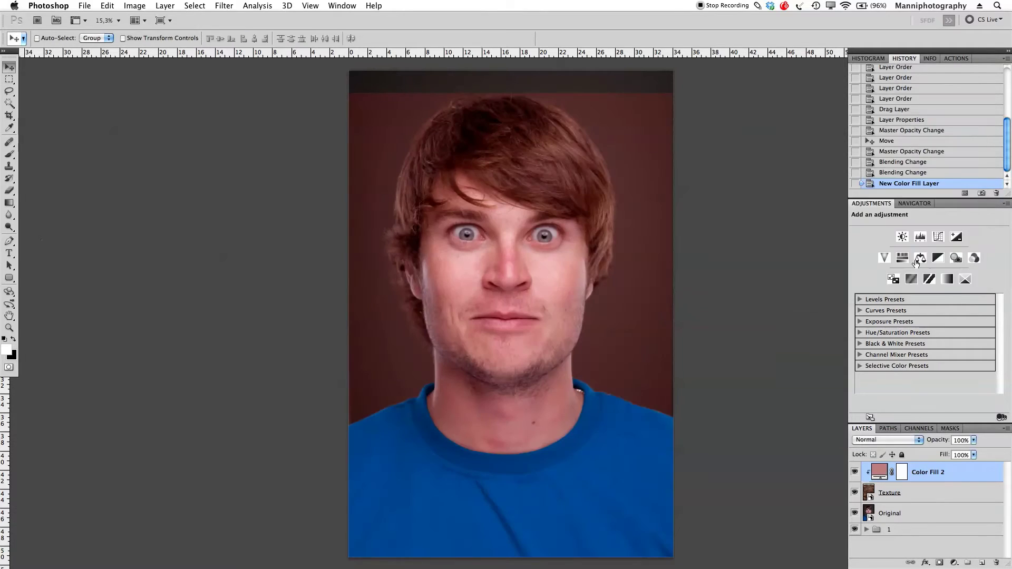
Change the fill layer's color to a skin tone sampled from the cheek, hiding the Texture layer only while sampling
left_click(854, 493)
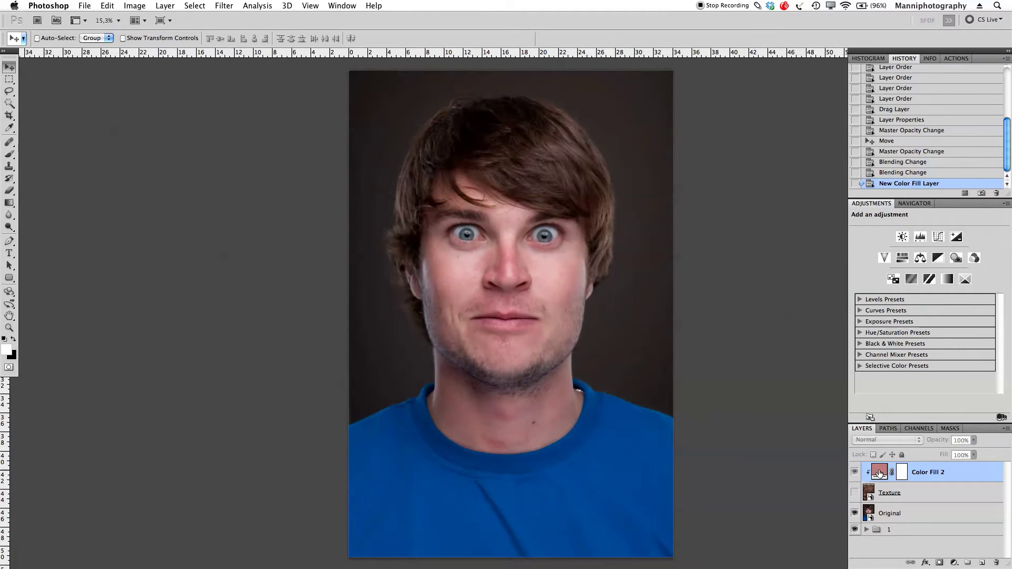
double_click(875, 471)
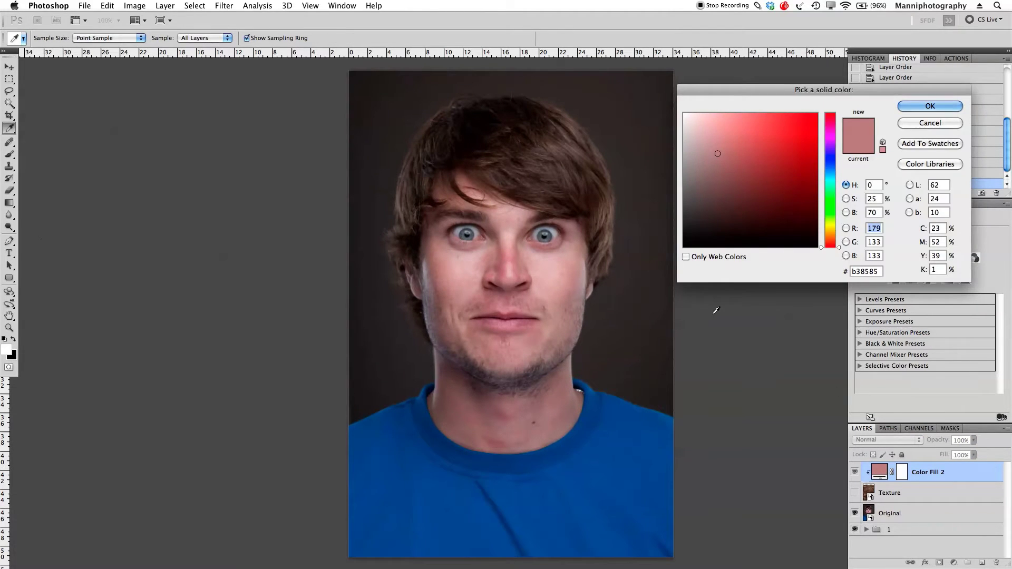
left_click(466, 269)
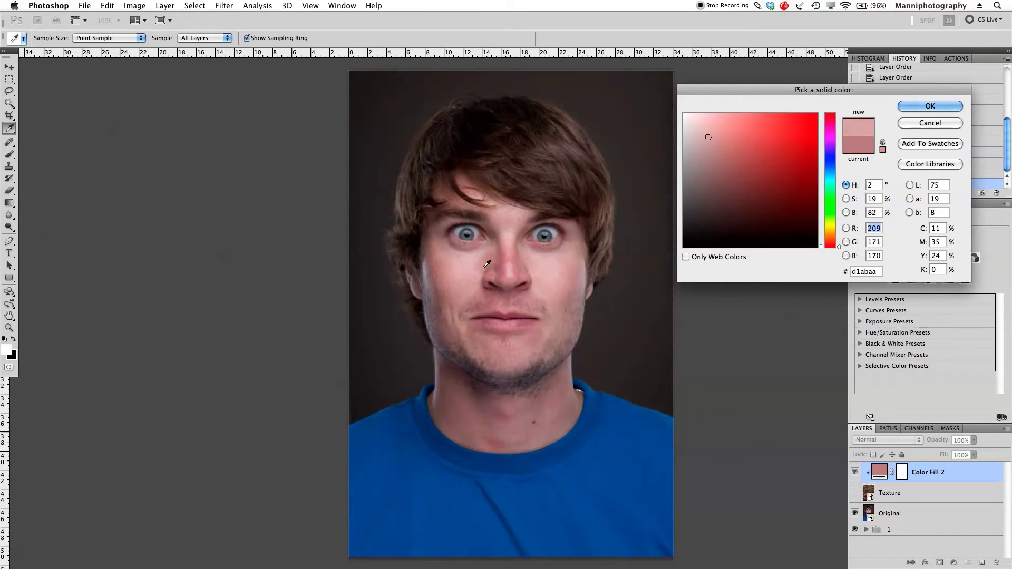
left_click(917, 106)
left_click(854, 492)
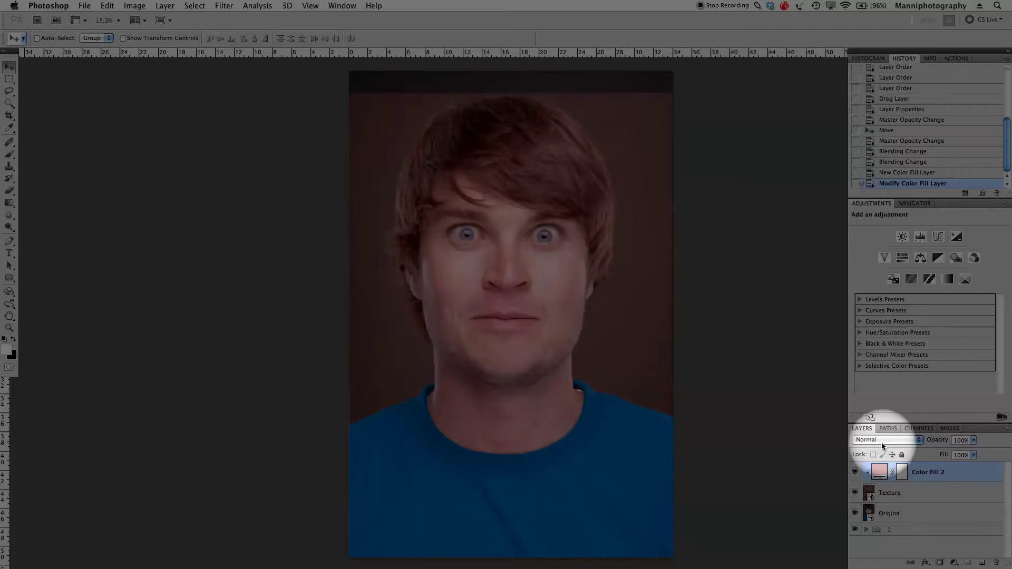
Set the clipped color fill layer's blending mode to Color
left_click(883, 442)
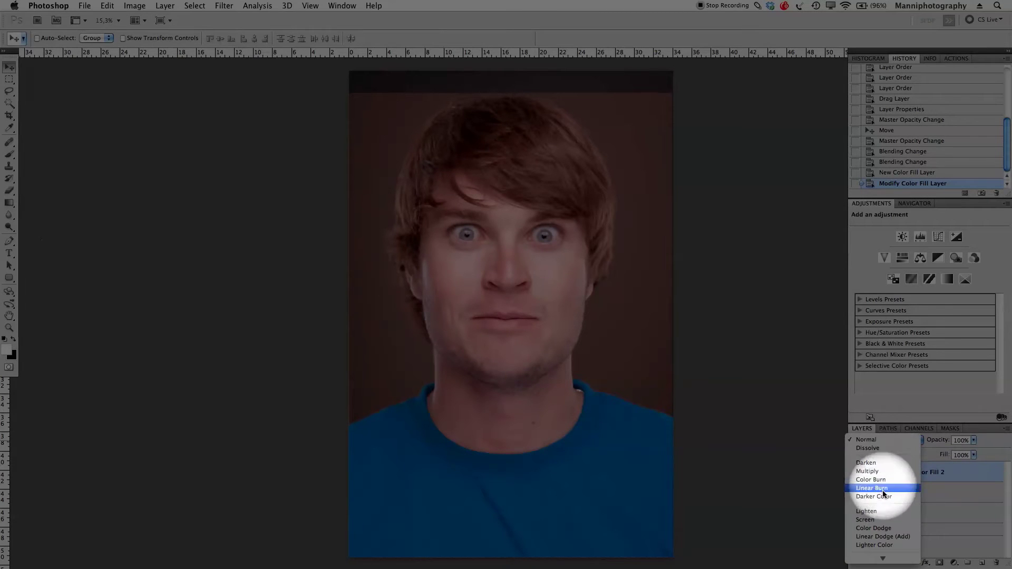
mouse_move(883, 559)
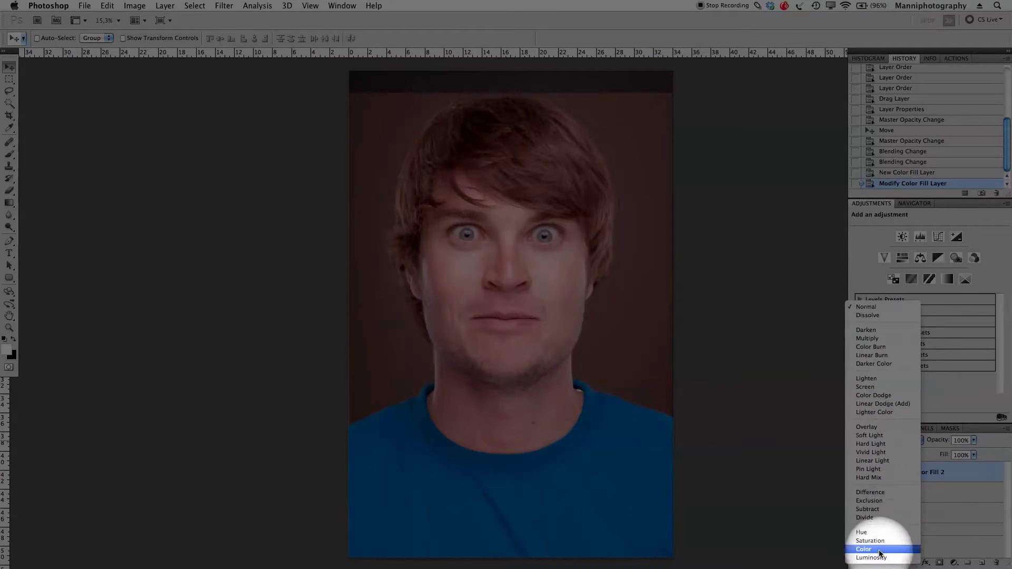
left_click(875, 544)
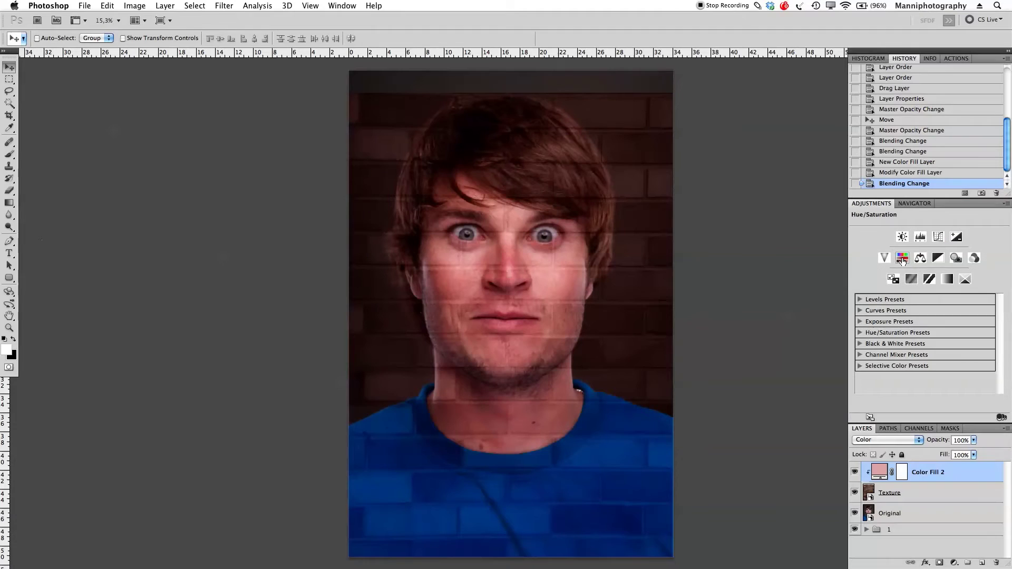
Add a clipped Hue/Saturation adjustment layer above the color fill and lower its saturation to -88
left_click(902, 259, "alt")
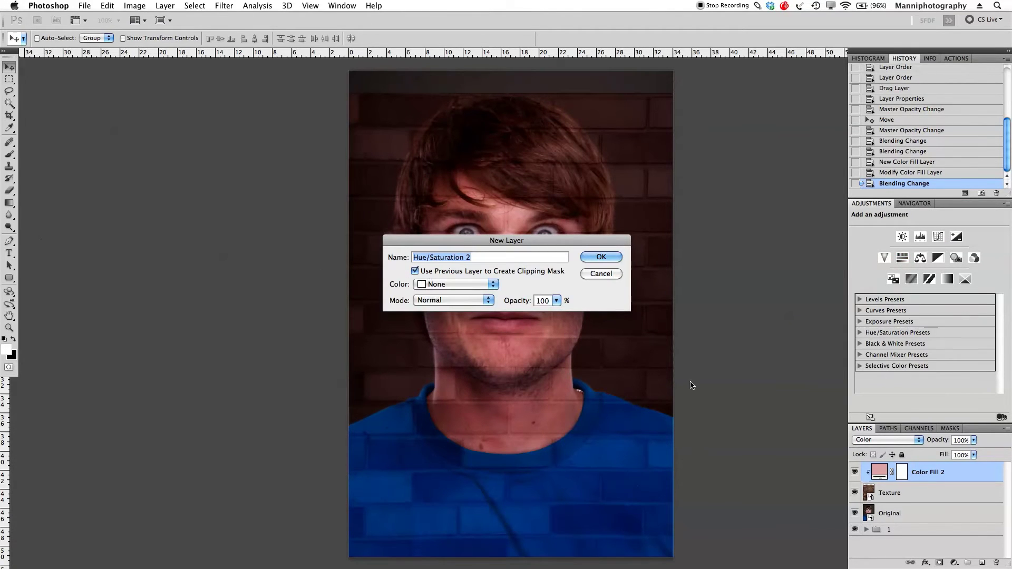
left_click(601, 257)
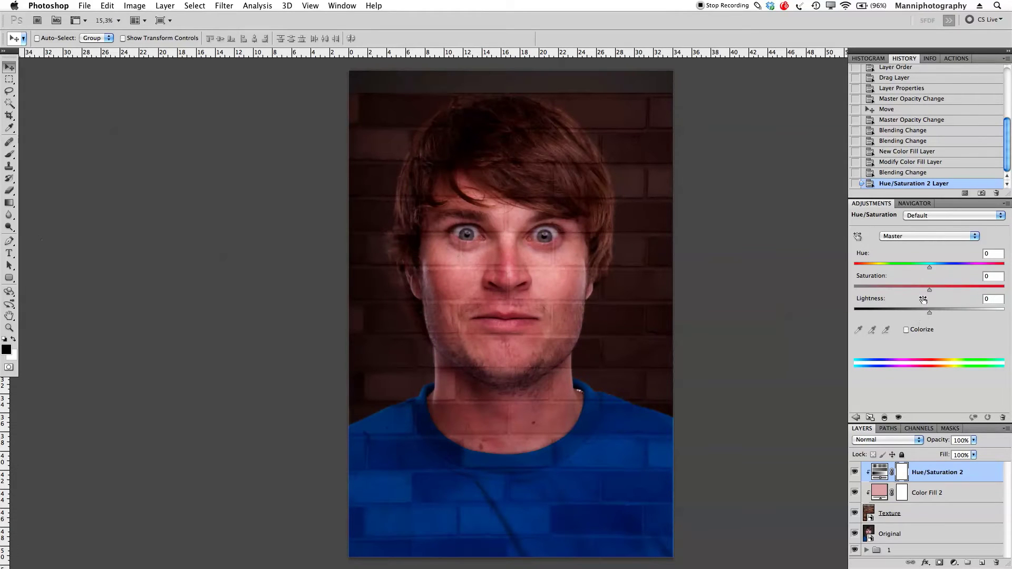
left_click_drag(929, 289, 863, 290)
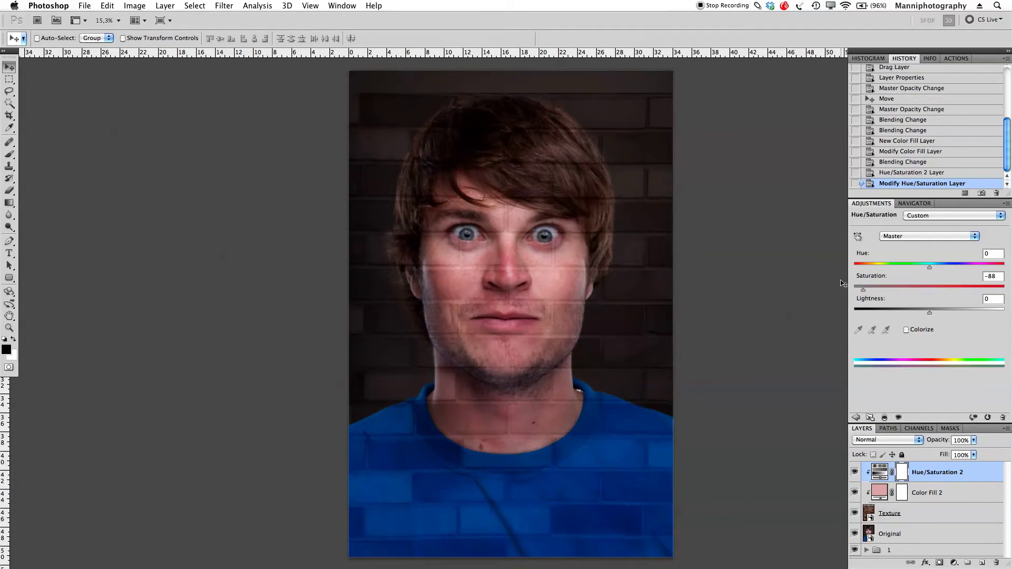
left_click_drag(871, 311, 860, 311)
left_click(854, 417)
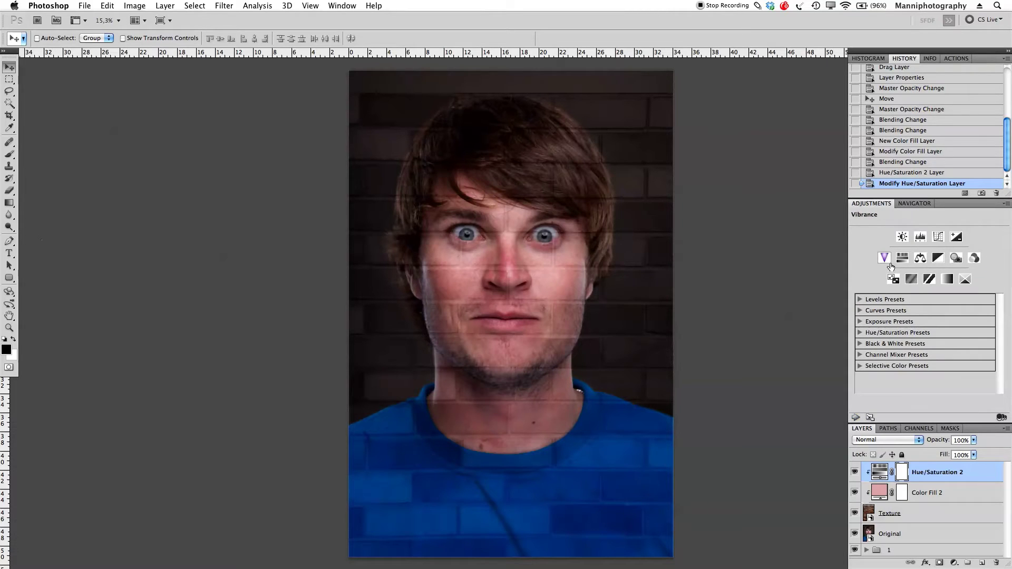
Add a clipped Levels adjustment layer above the Hue/Saturation layer, raising the shadow input to about 21 and adjusting the highlights and midtones
left_click(919, 238, "alt")
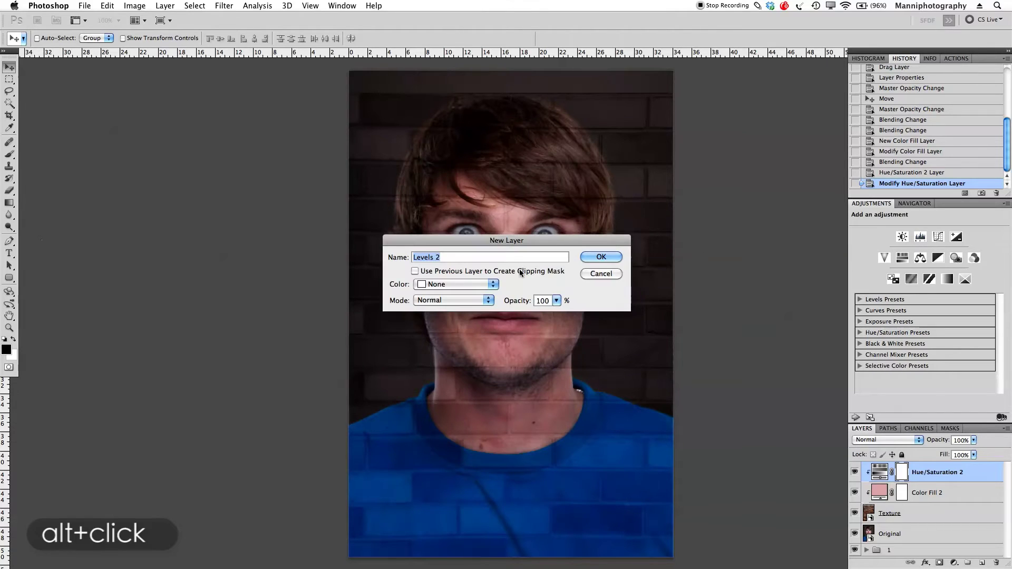
left_click(601, 258)
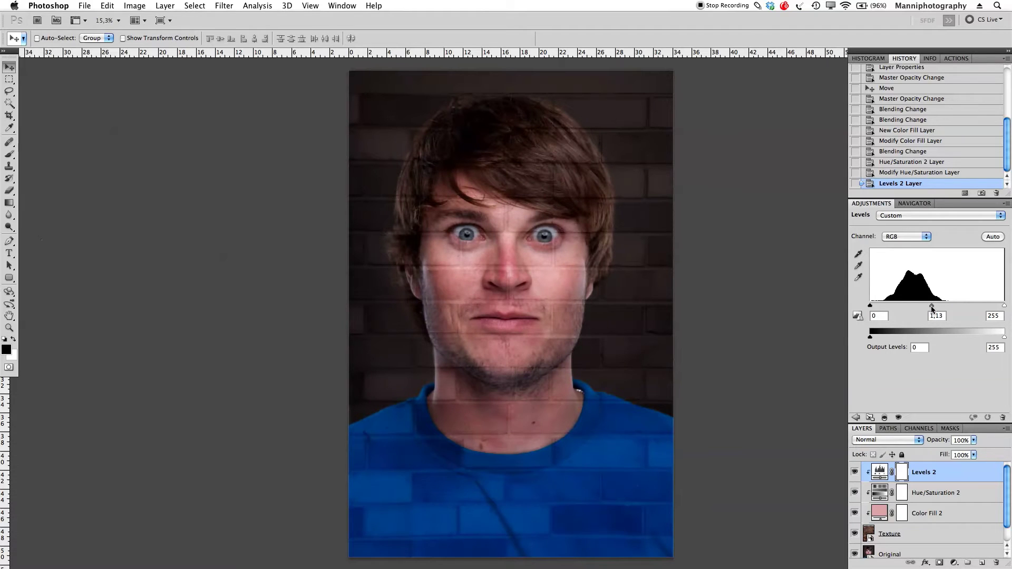
left_click_drag(937, 306, 933, 306)
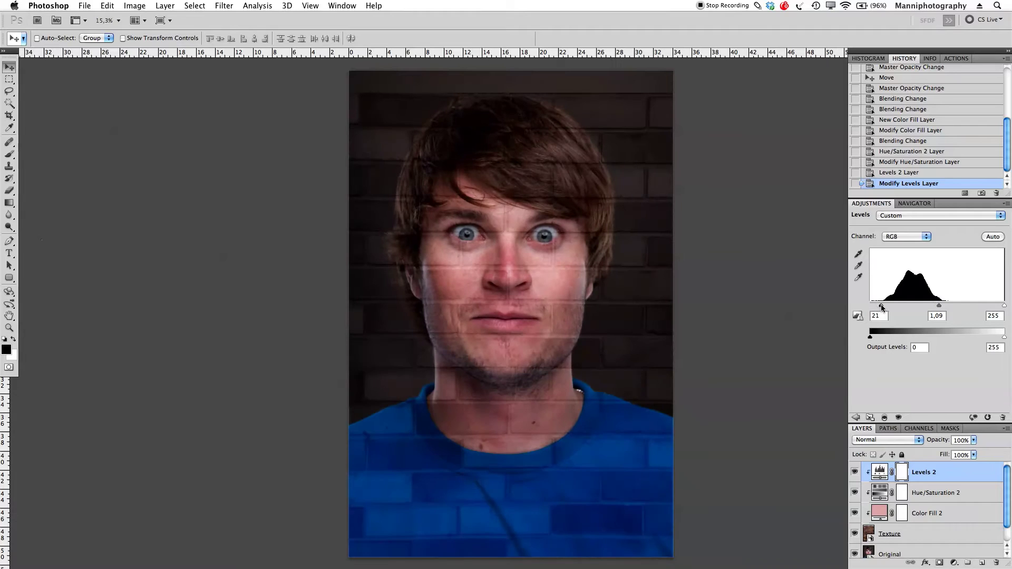
left_click_drag(883, 307, 882, 307)
left_click_drag(996, 309, 992, 308)
left_click_drag(925, 306, 934, 309)
Group the Texture layer with its three clipped adjustment layers and name the group Texture
left_click_drag(926, 423, 911, 295)
left_click(856, 344)
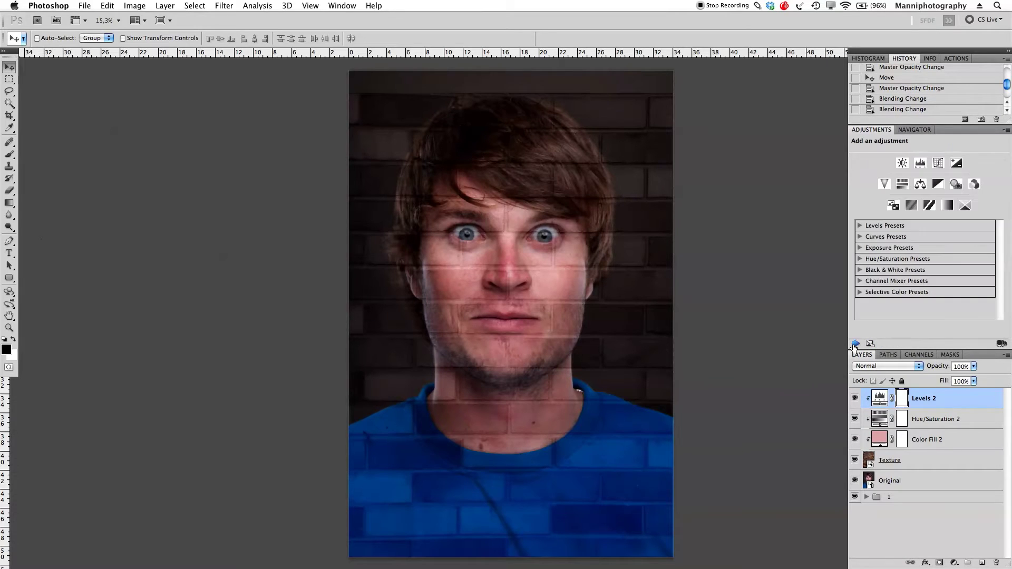
left_click(971, 423, "shift")
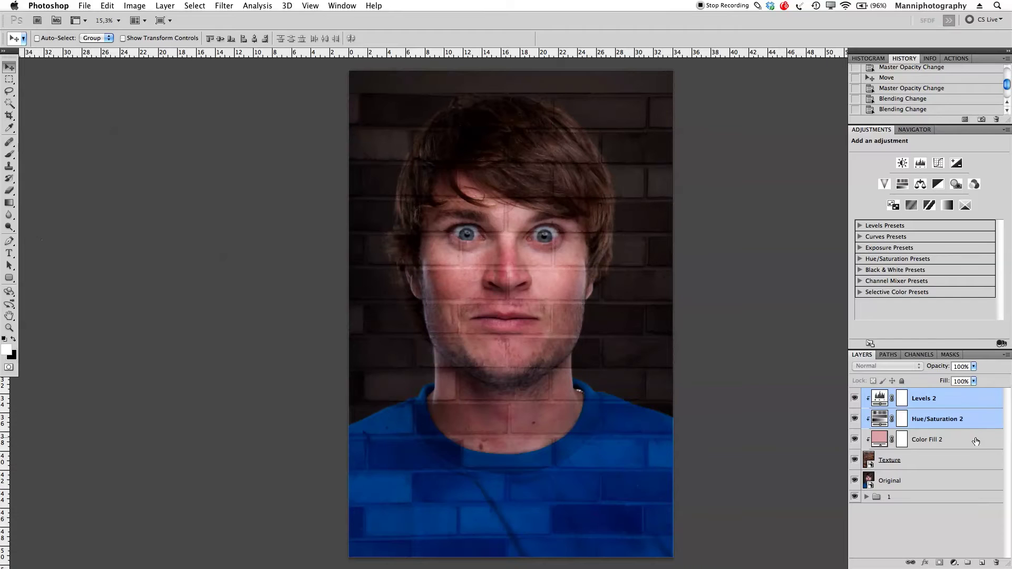
left_click(974, 441, "shift")
left_click(970, 467, "shift")
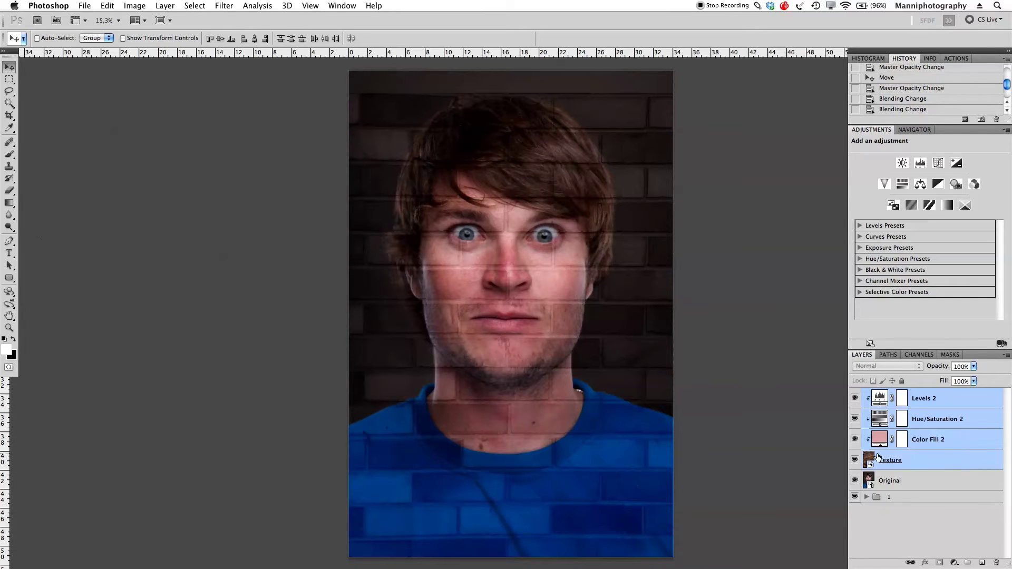
key("super+g")
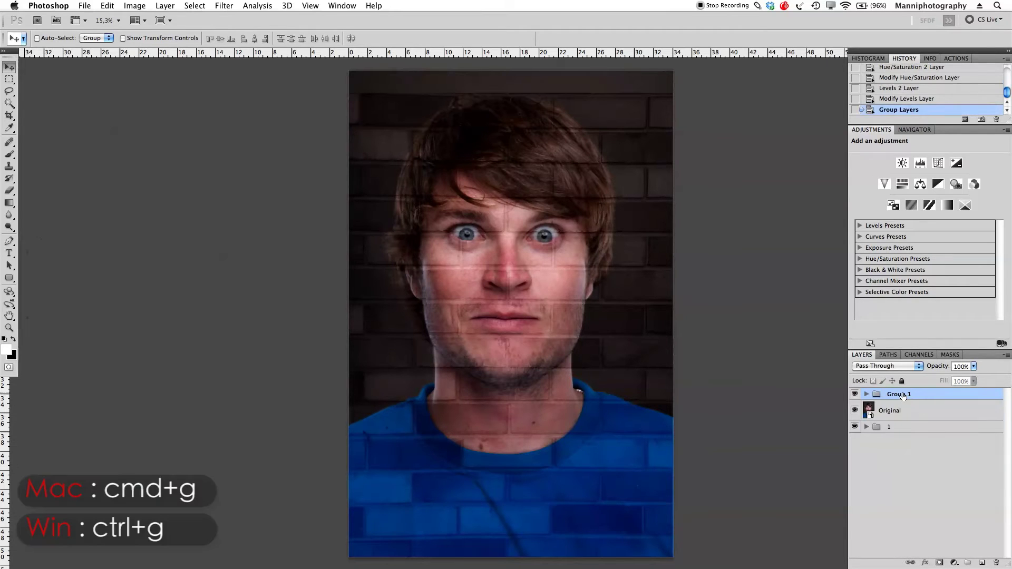
type("Texture")
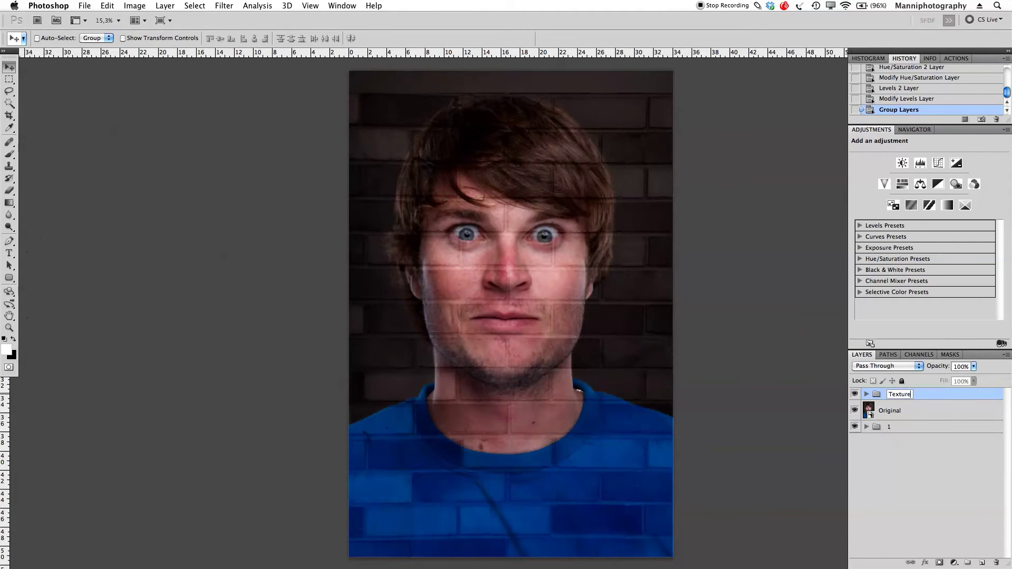
key("Return")
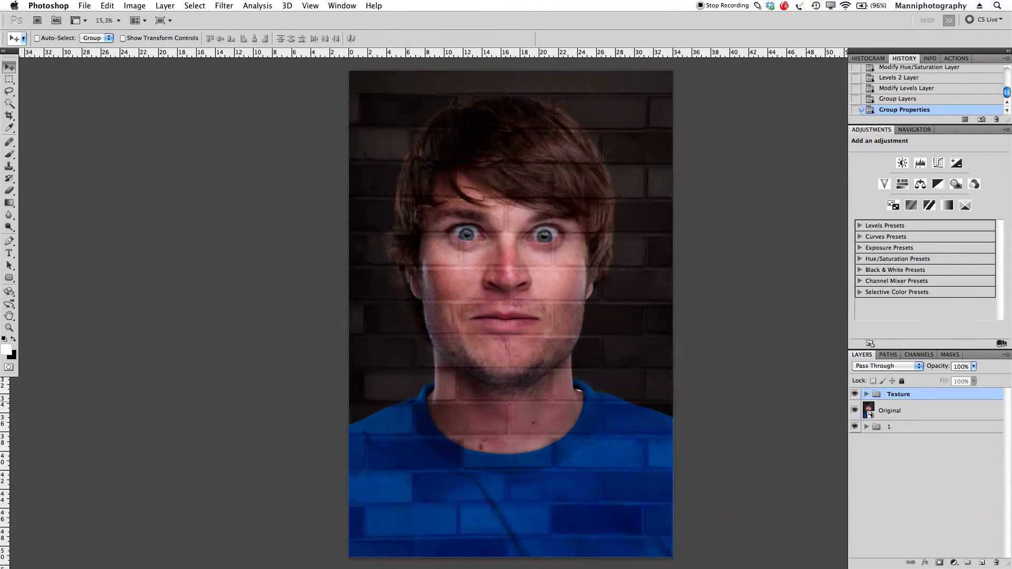
Expand the Texture group and add a black, all-hiding layer mask to the Texture layer inside it
left_click(866, 395)
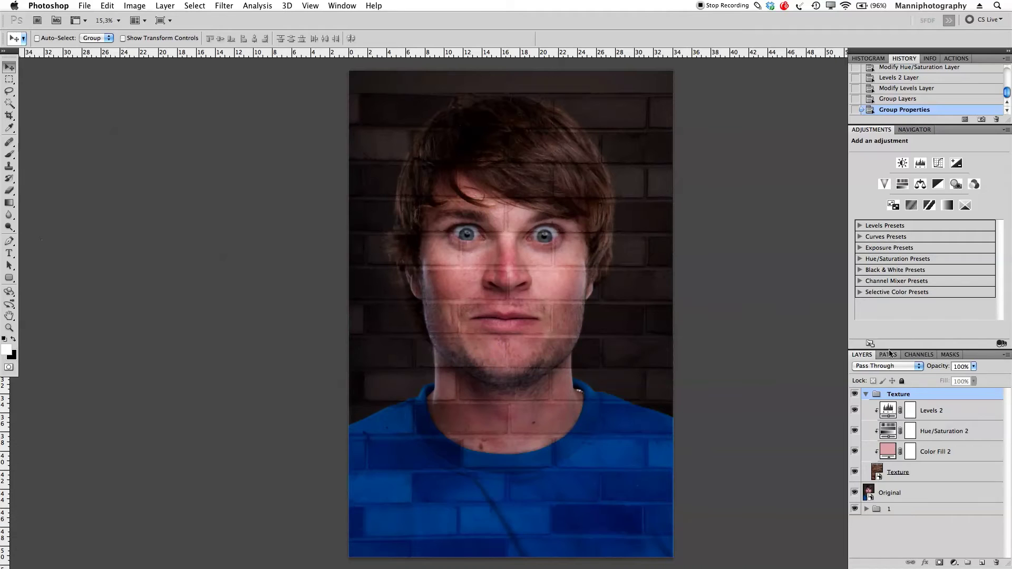
left_click_drag(889, 352, 888, 351)
left_click(862, 354)
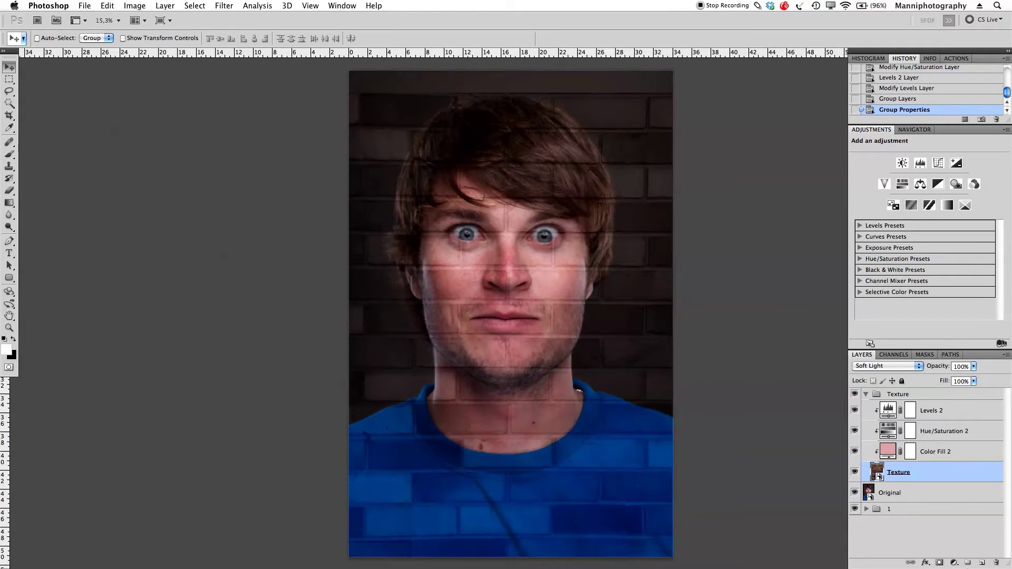
left_click(940, 563, "alt")
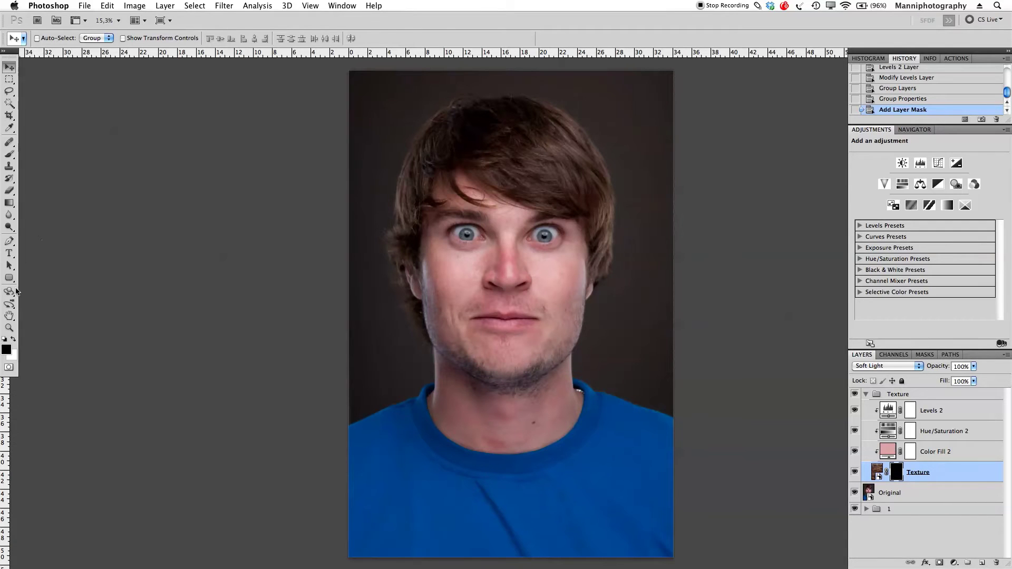
Prepare the Brush tool for mask painting with an 800 px size, white foreground color and 100% opacity
key("b")
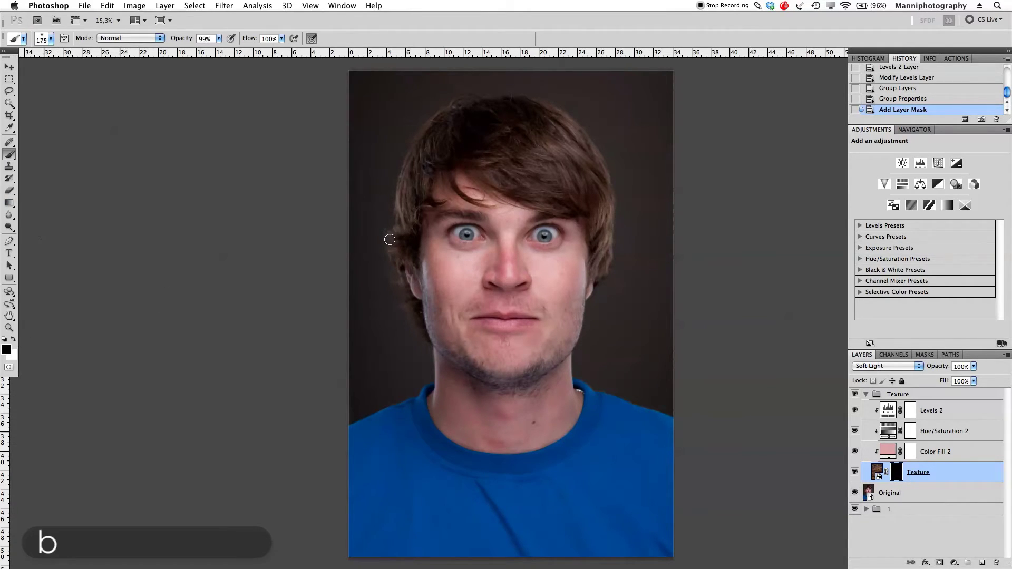
key("bracketright")
key("bracketright")
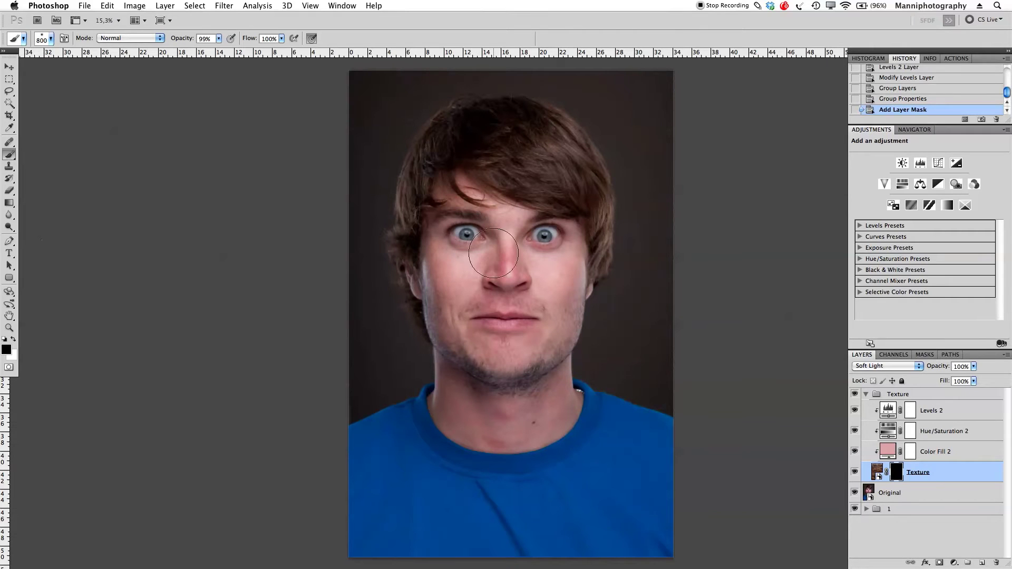
left_click(9, 351)
key("Return")
key("x")
left_click_drag(180, 42, 178, 41)
Paint white on the Texture layer's mask over the face and neck to reveal the brick texture on the skin
left_click(915, 130)
left_click_drag(962, 291, 972, 293)
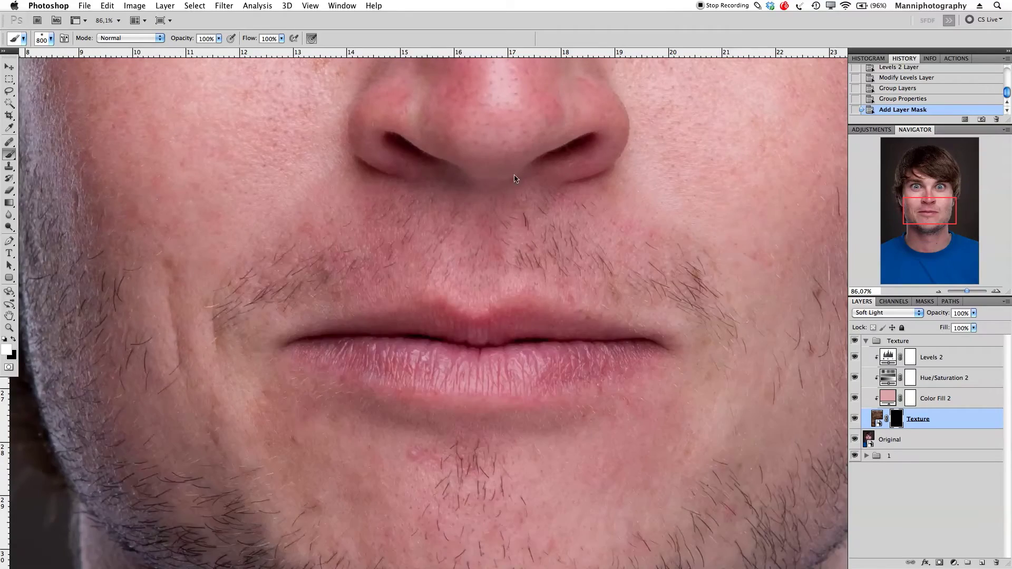
scroll(475, 341, "up", 15)
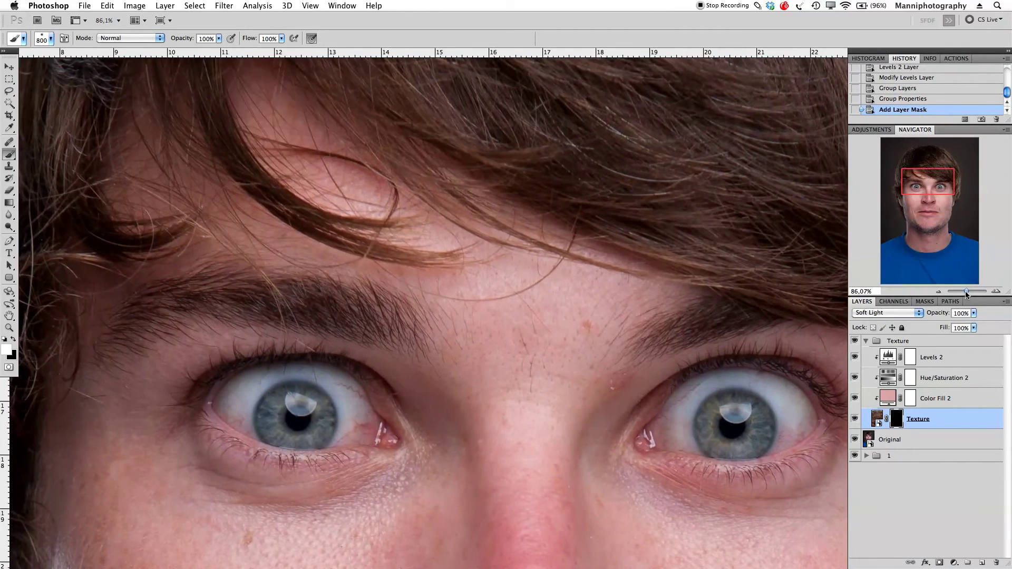
left_click_drag(966, 293, 963, 291)
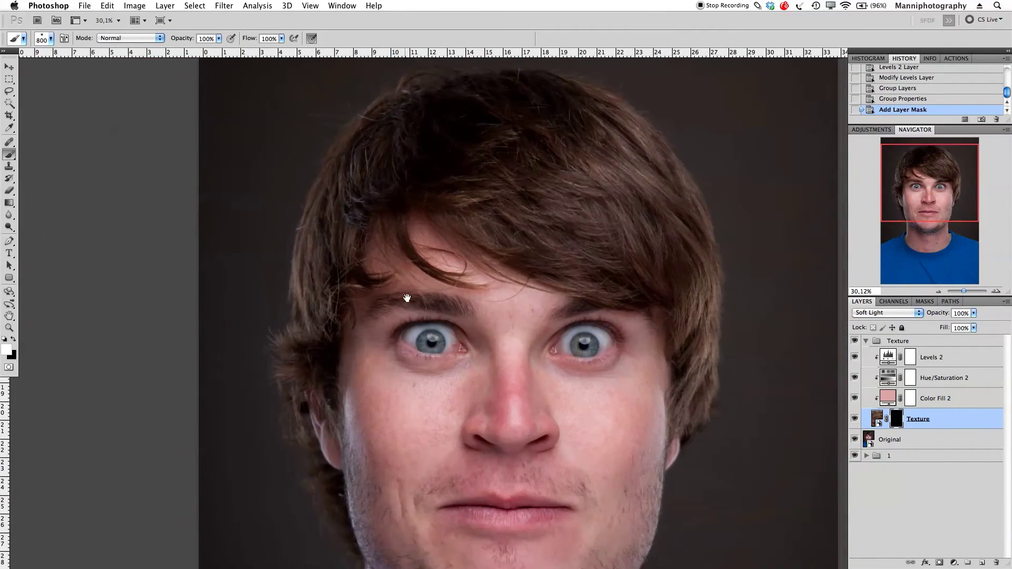
scroll(407, 280, "down", 5)
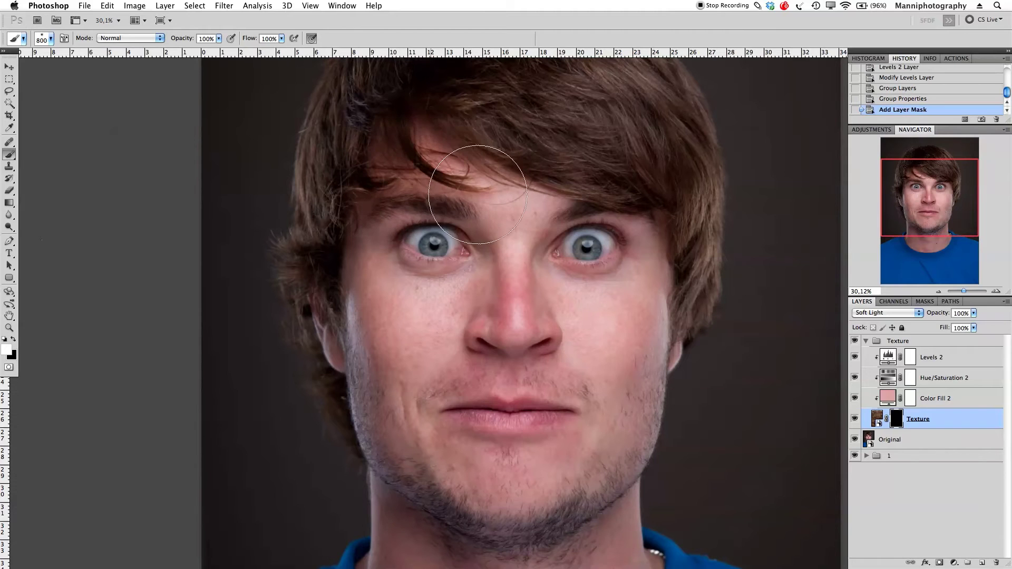
mouse_move(543, 244)
left_mouse_down()
mouse_move(402, 243)
mouse_move(394, 253)
mouse_move(410, 382)
mouse_move(446, 385)
mouse_move(495, 284)
mouse_move(543, 264)
mouse_move(604, 362)
mouse_move(640, 224)
mouse_move(640, 311)
left_mouse_up()
scroll(632, 295, "down", 5)
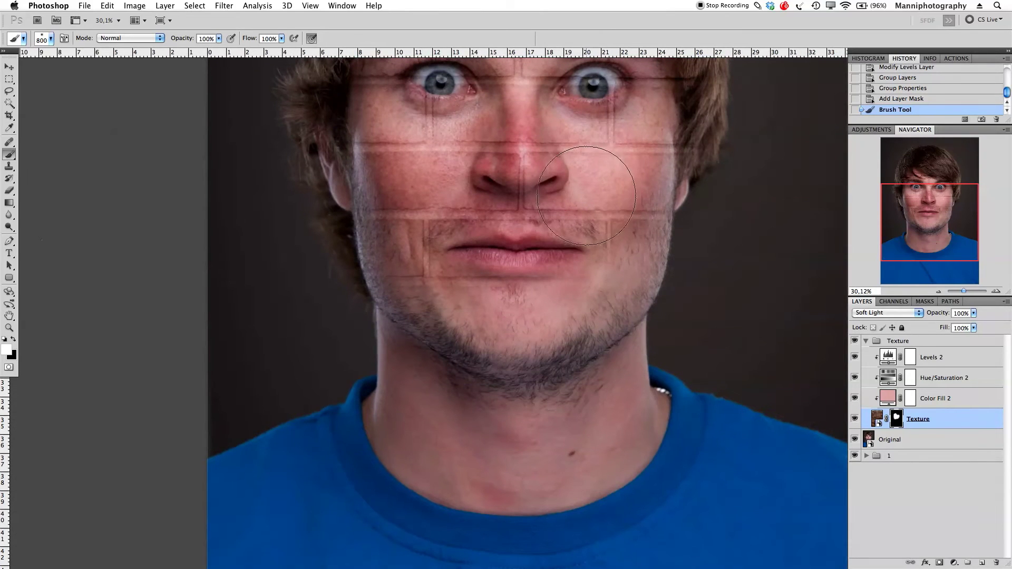
mouse_move(589, 219)
left_mouse_down()
mouse_move(597, 273)
mouse_move(626, 229)
mouse_move(633, 183)
mouse_move(583, 379)
mouse_move(609, 392)
mouse_move(601, 437)
mouse_move(613, 430)
mouse_move(574, 463)
mouse_move(506, 478)
mouse_move(437, 458)
mouse_move(417, 438)
mouse_move(403, 379)
mouse_move(406, 234)
mouse_move(389, 154)
mouse_move(390, 166)
mouse_move(378, 156)
mouse_move(392, 154)
mouse_move(477, 359)
mouse_move(539, 344)
mouse_move(543, 408)
mouse_move(509, 431)
mouse_move(585, 343)
left_mouse_up()
left_click_drag(576, 177, 569, 327)
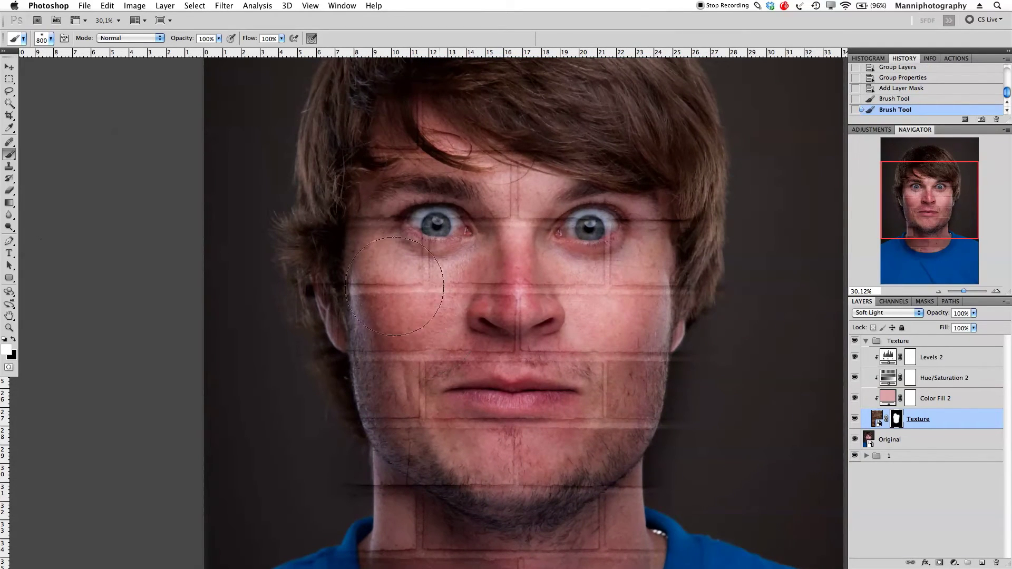
left_click_drag(419, 154, 630, 190)
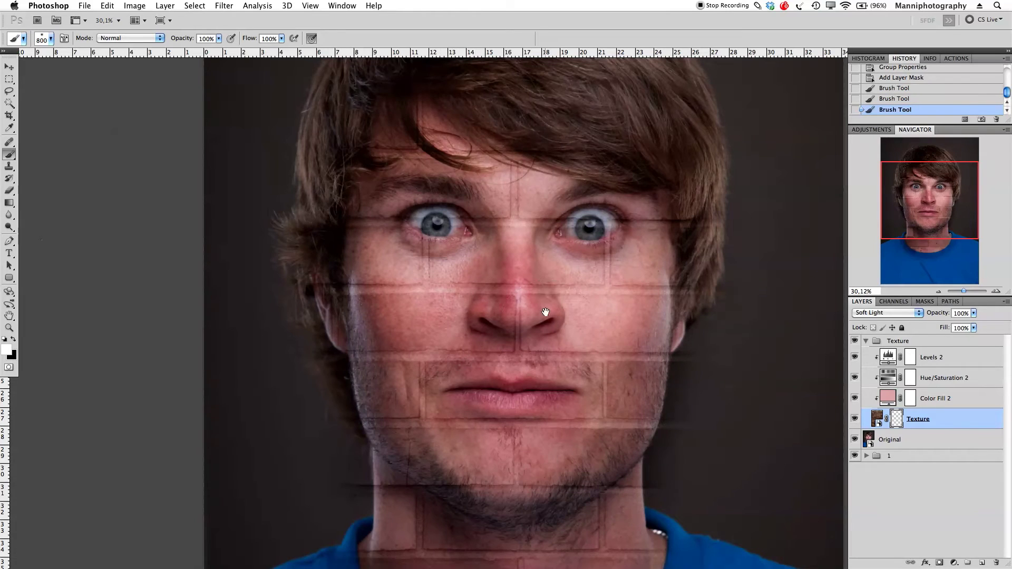
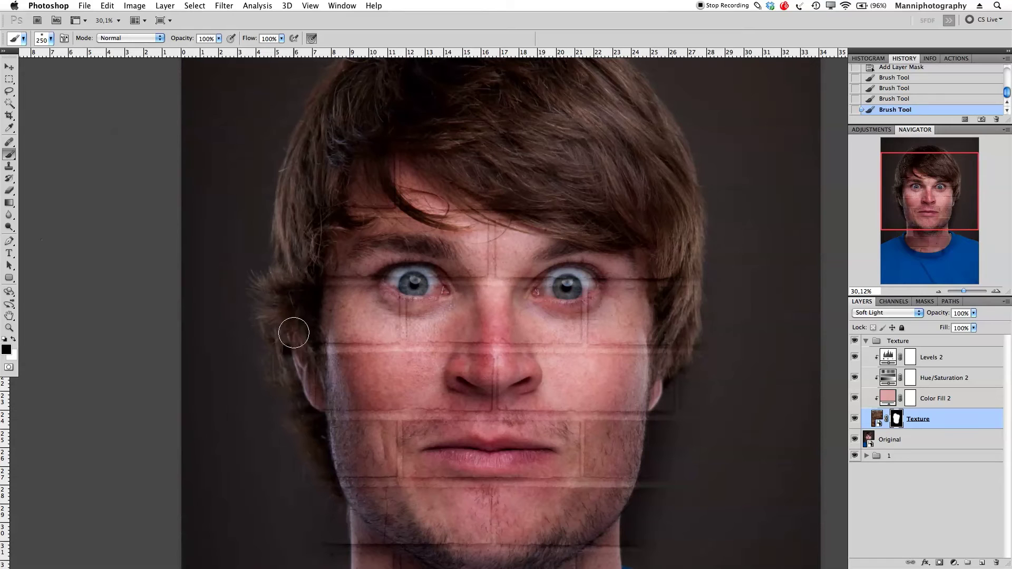
Paint black on the mask with a 250 px brush to hide the bricks on the hair and around the ears
mouse_move(299, 350)
left_mouse_down()
mouse_move(310, 260)
mouse_move(327, 422)
left_mouse_up()
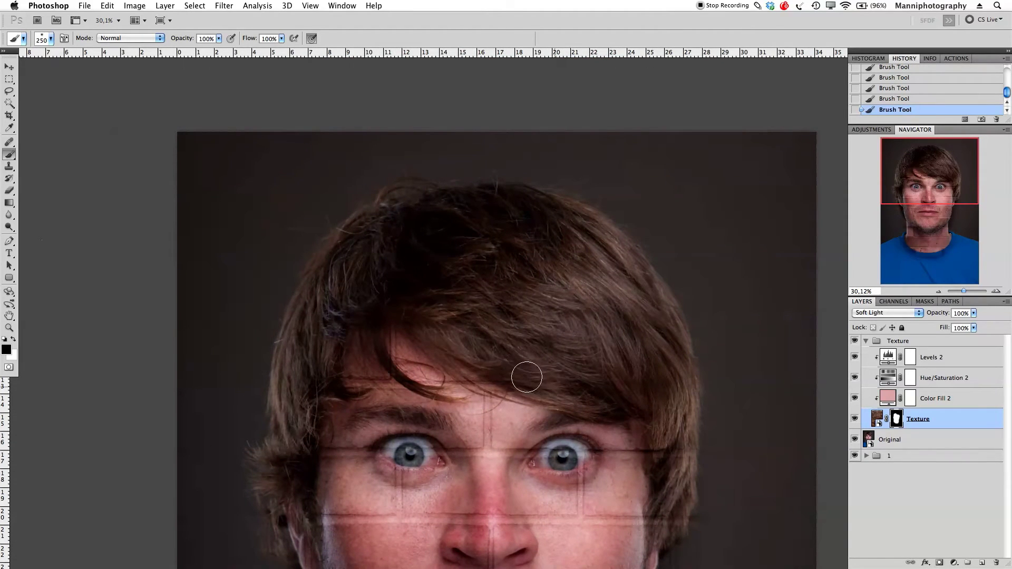
left_click_drag(627, 378, 583, 301)
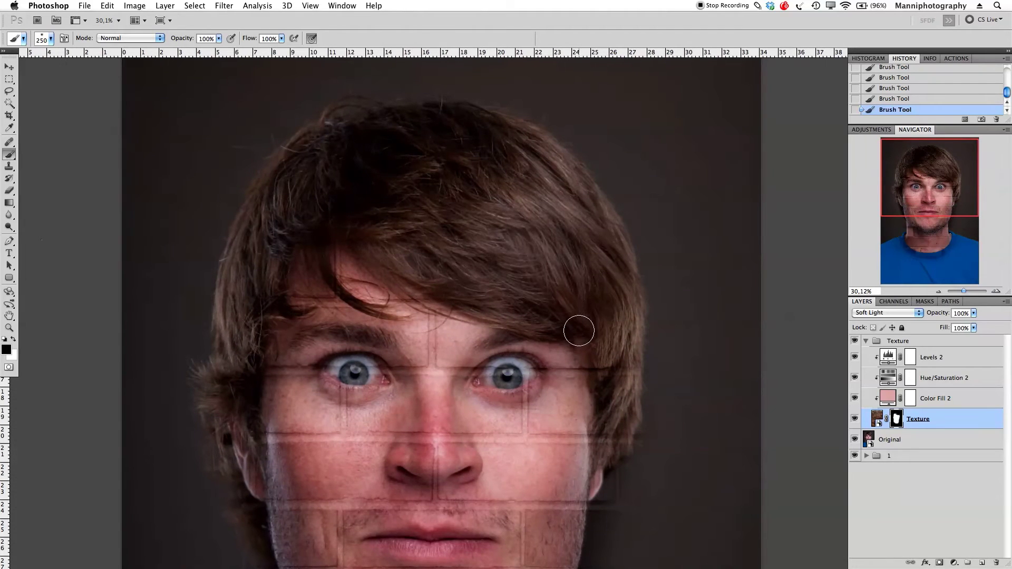
key("z")
left_click_drag(599, 339, 619, 266)
key("b")
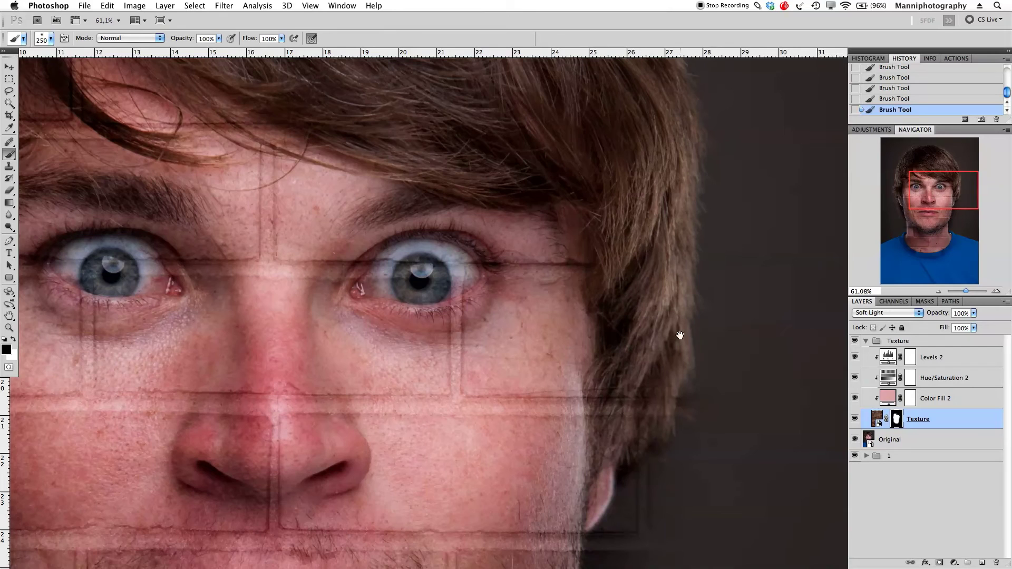
left_click_drag(678, 373, 671, 226)
mouse_move(621, 253)
left_mouse_down()
mouse_move(685, 366)
mouse_move(646, 376)
mouse_move(628, 315)
mouse_move(614, 452)
left_mouse_up()
Reduce the brush to 100 px and mask out the bricks spilling past the jaw and neck on the image's right side
scroll(646, 276, "down", 10)
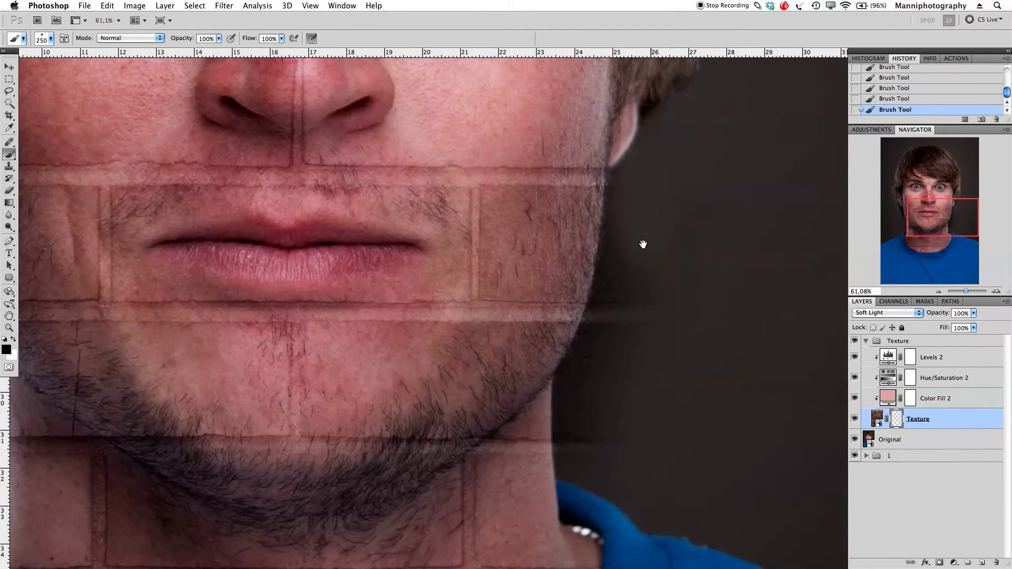
key("bracketleft")
key("bracketleft")
key("bracketleft")
key("bracketleft")
mouse_move(590, 339)
left_mouse_down()
mouse_move(567, 383)
mouse_move(568, 413)
mouse_move(597, 443)
left_mouse_up()
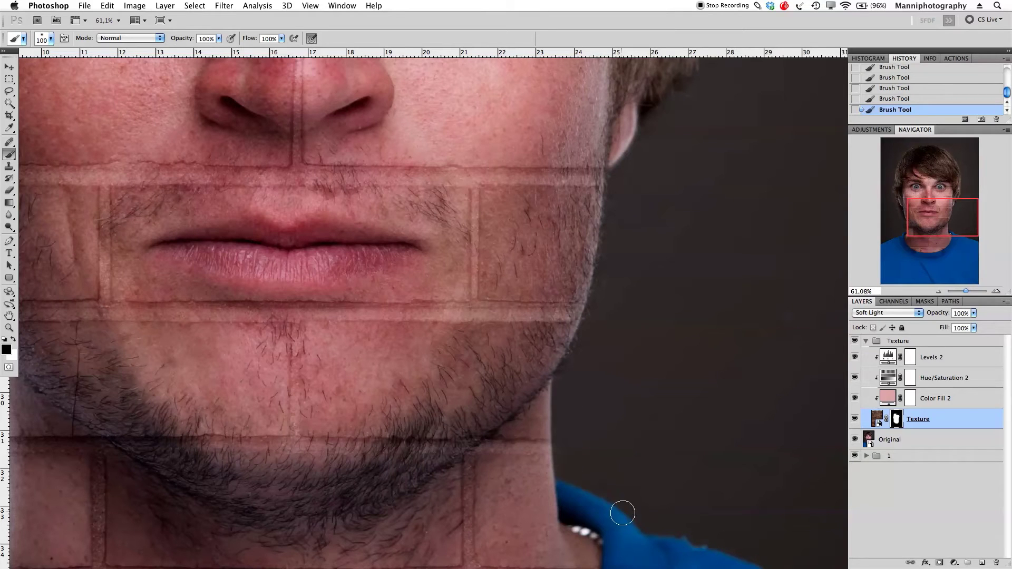
Enlarge the brush to 175 and then 200 px and mask the bricks off the shirt collar's right side and front
scroll(648, 534, "down", 5)
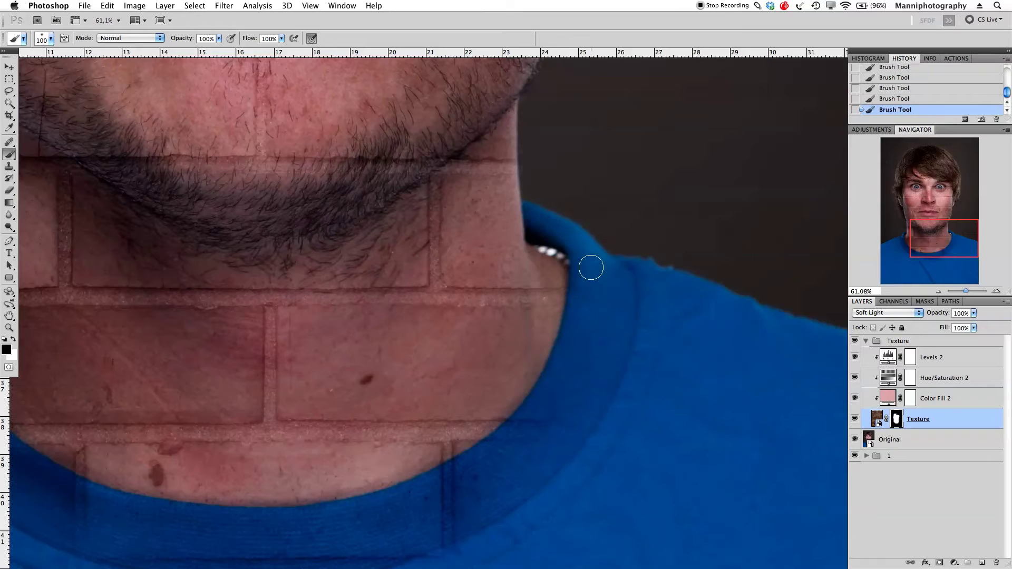
key("bracketright")
key("bracketright")
key("bracketright")
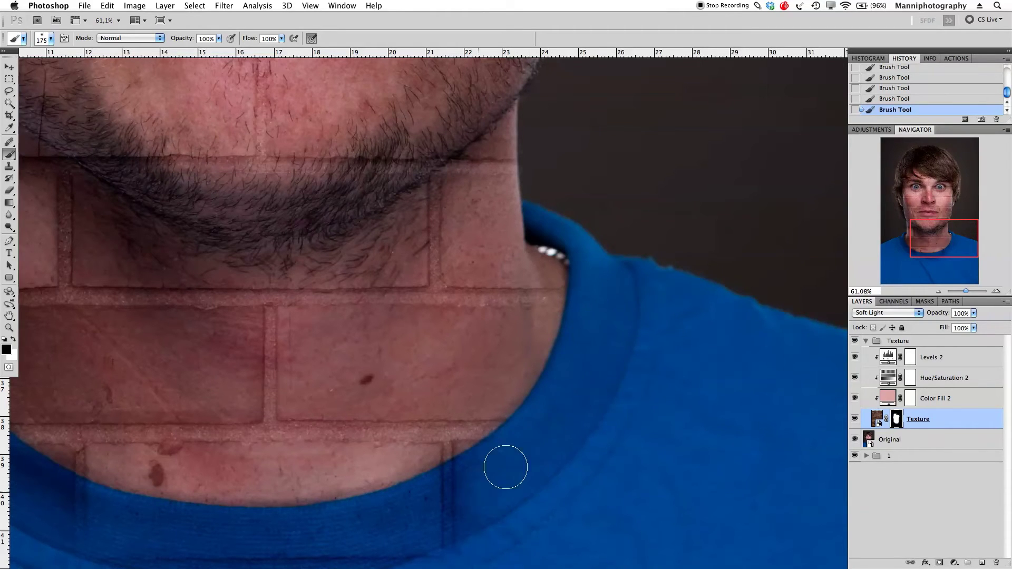
left_click_drag(522, 473, 567, 291)
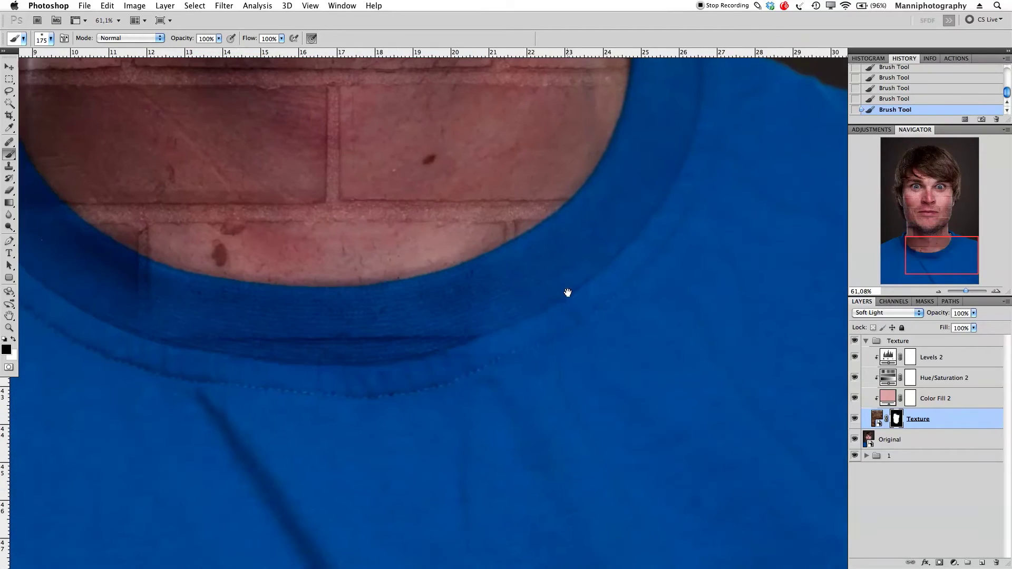
key("bracketright")
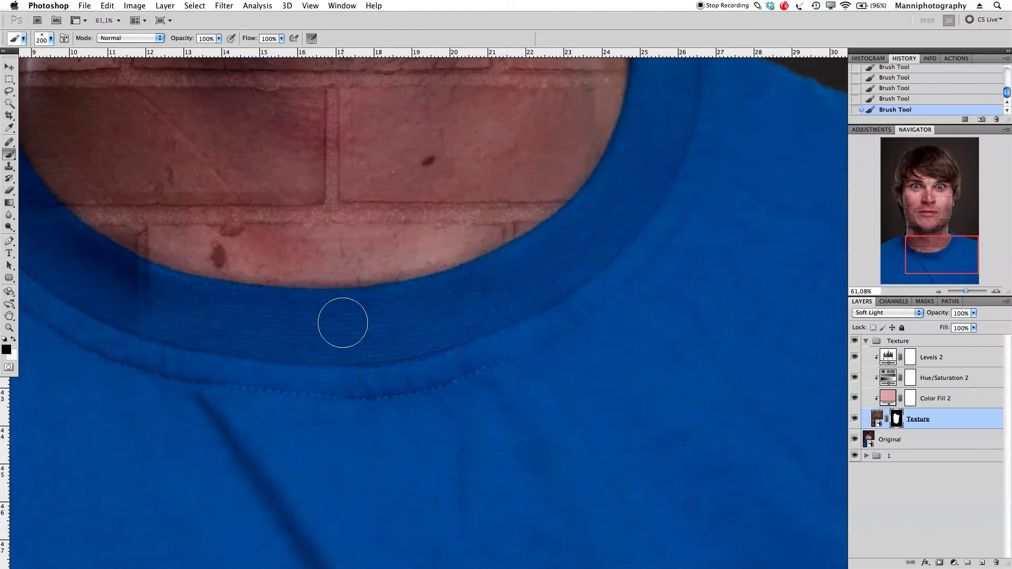
left_click_drag(438, 343, 564, 397)
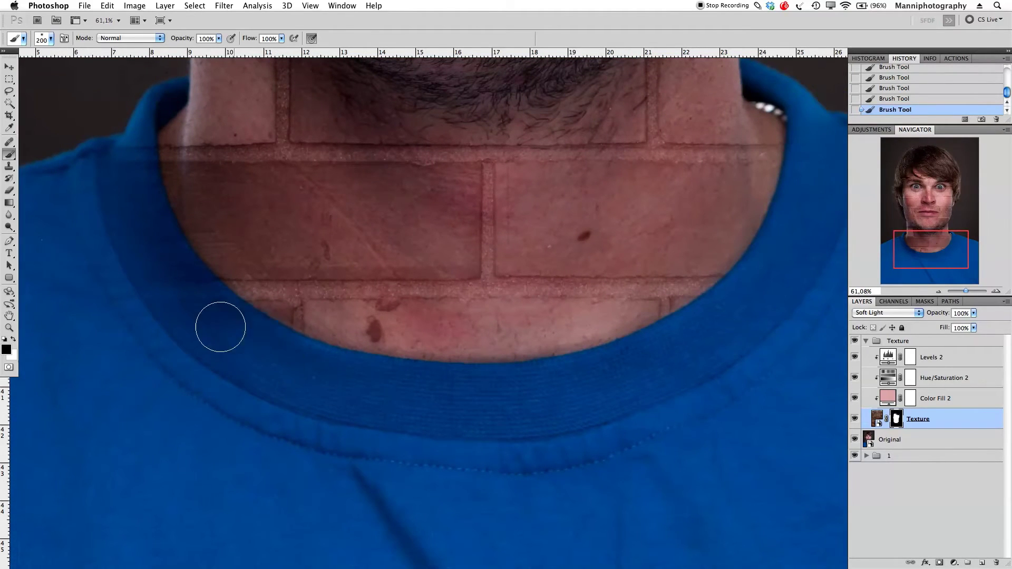
Reduce the brush to 150 px and mask the bricks off the collar and background beside the neck on the image's left side
key("bracketleft")
key("bracketleft")
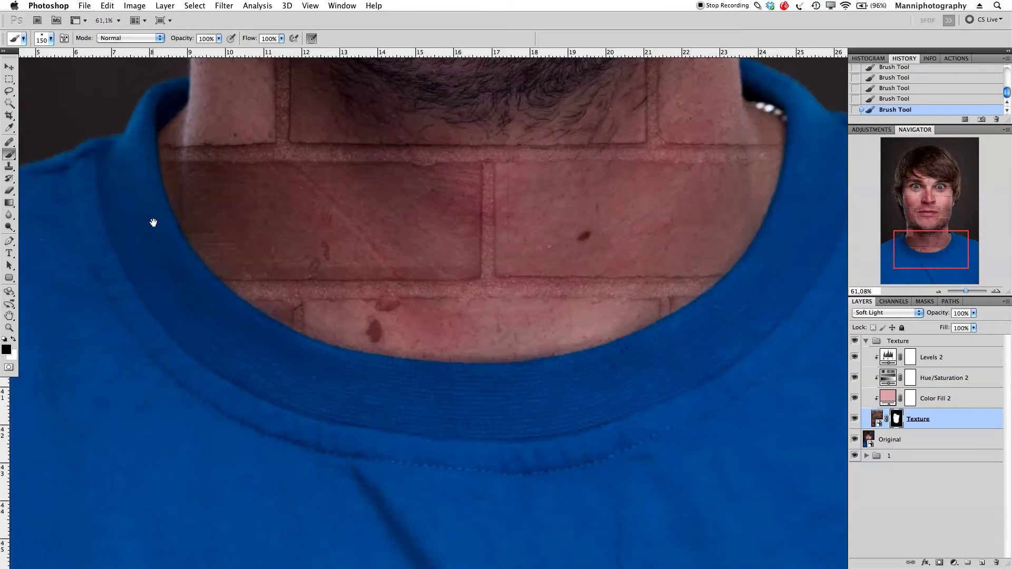
left_click_drag(154, 223, 293, 366)
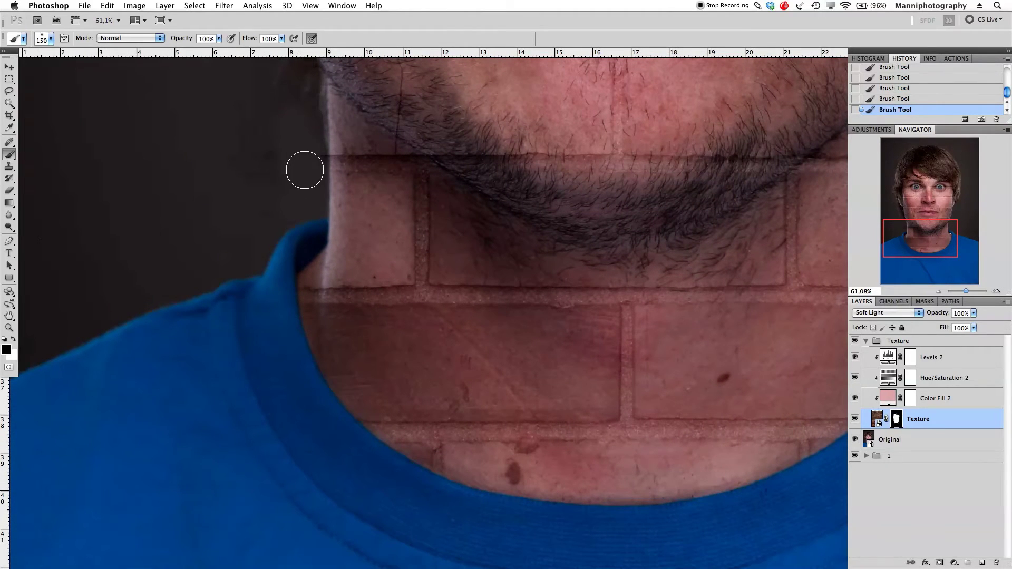
left_click_drag(260, 137, 277, 342)
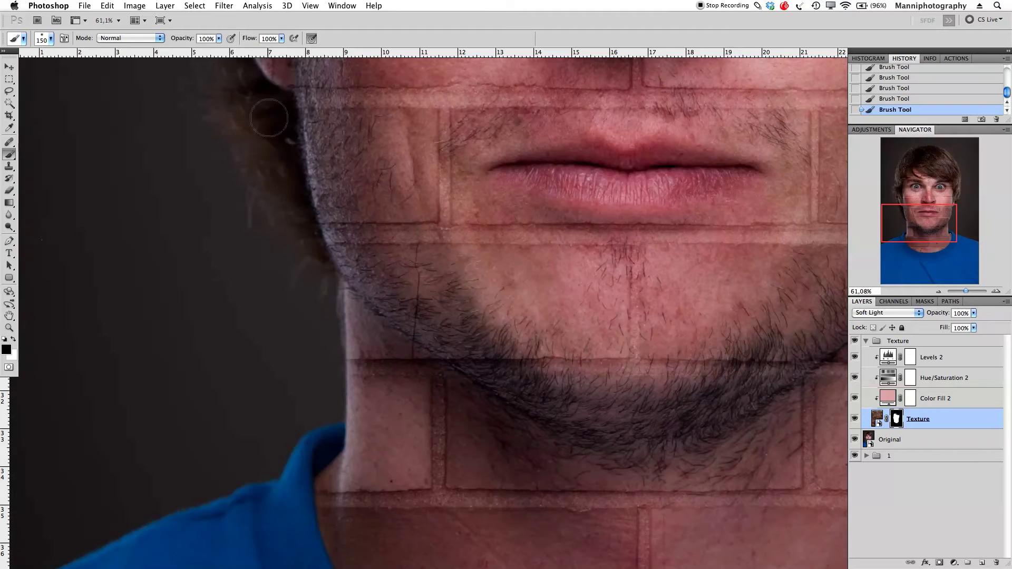
Reduce the brush through 125 px to about 70–90 px and mask the bricks off both eyes
scroll(293, 314, "up", 10)
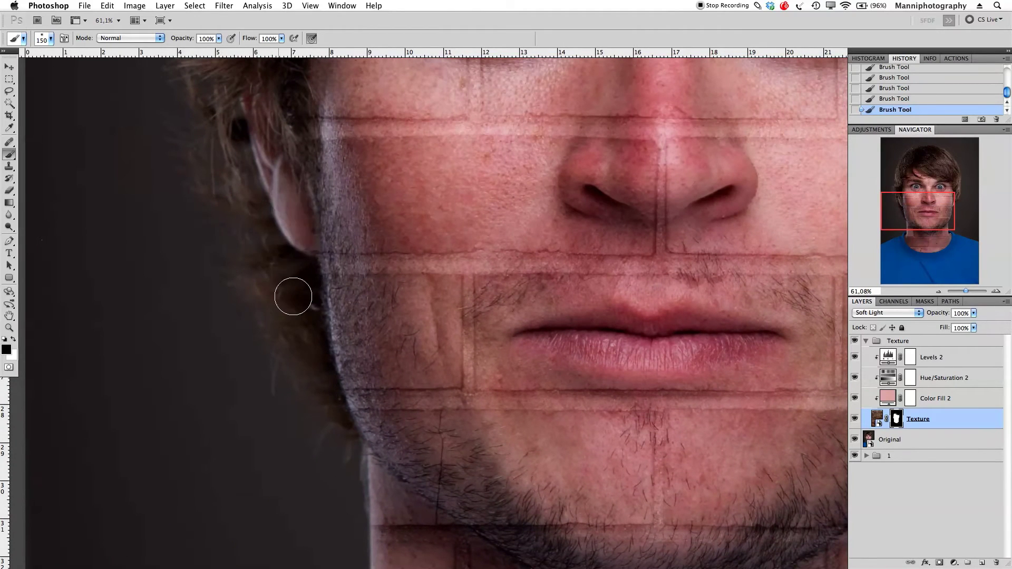
scroll(296, 260, "up", 10)
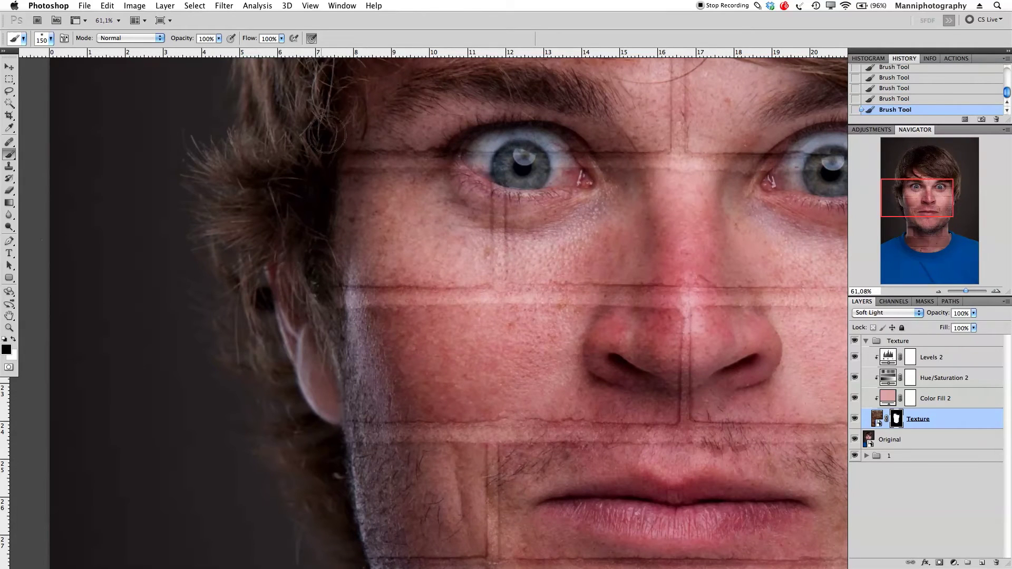
scroll(345, 306, "up", 13)
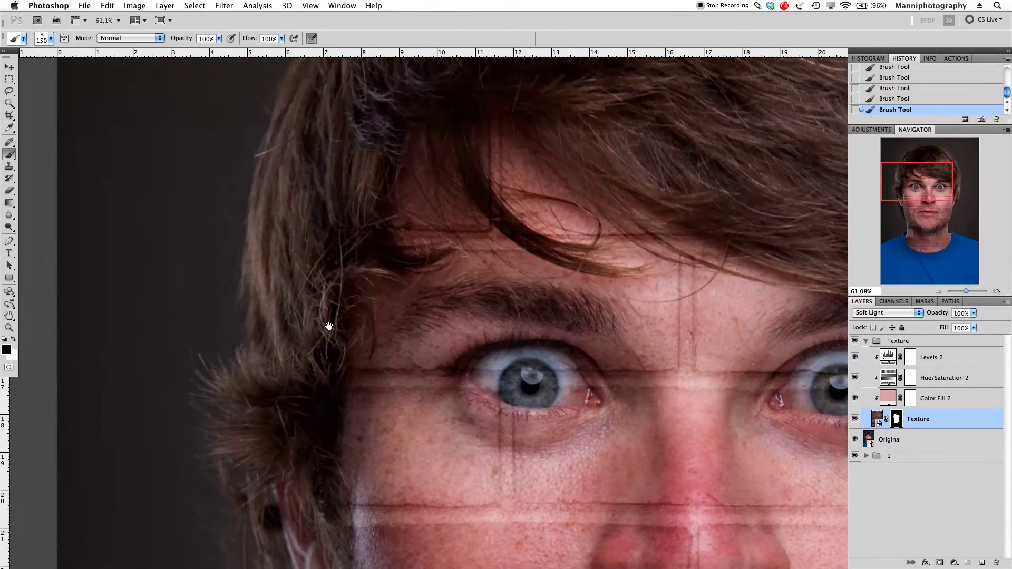
key("bracketleft")
key("bracketleft")
key("bracketleft")
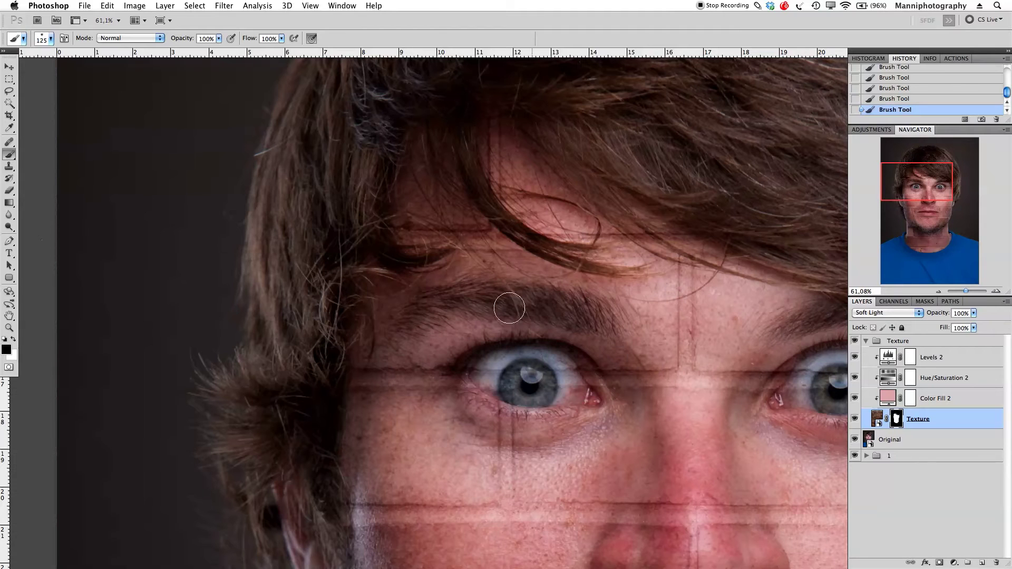
scroll(512, 298, "right", 10)
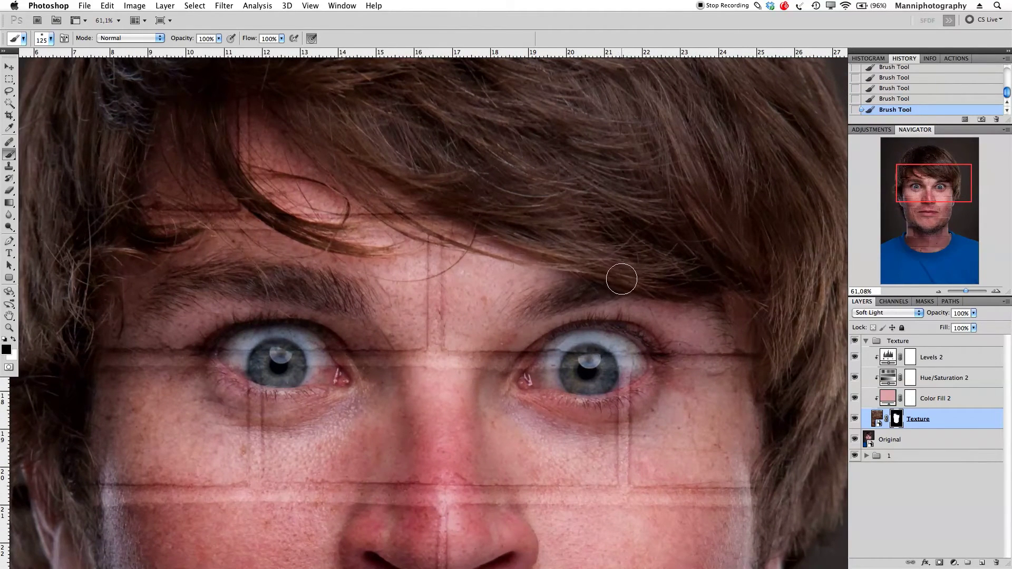
scroll(685, 244, "left", 5)
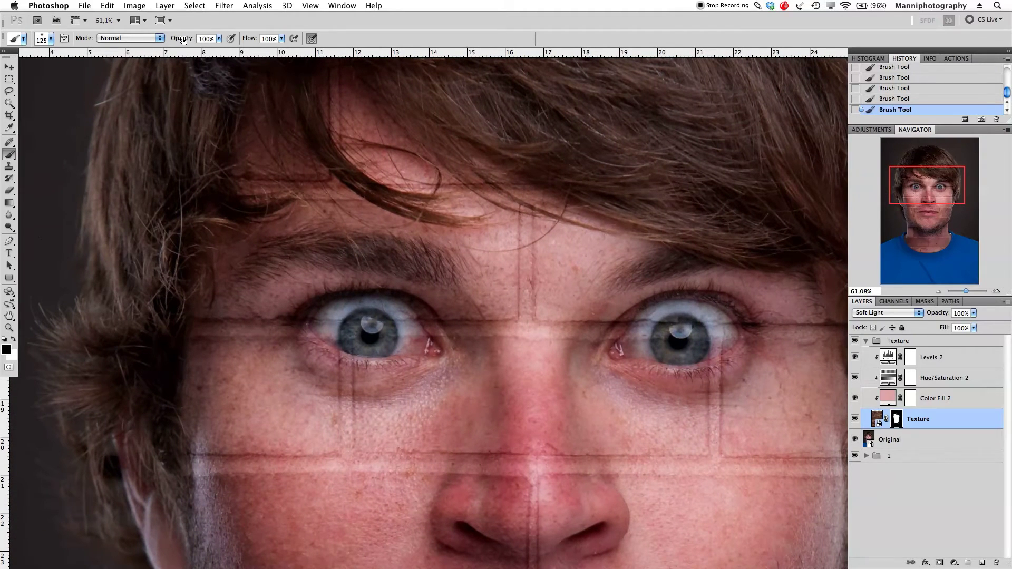
key("bracketleft")
key("bracketleft")
key("bracketleft")
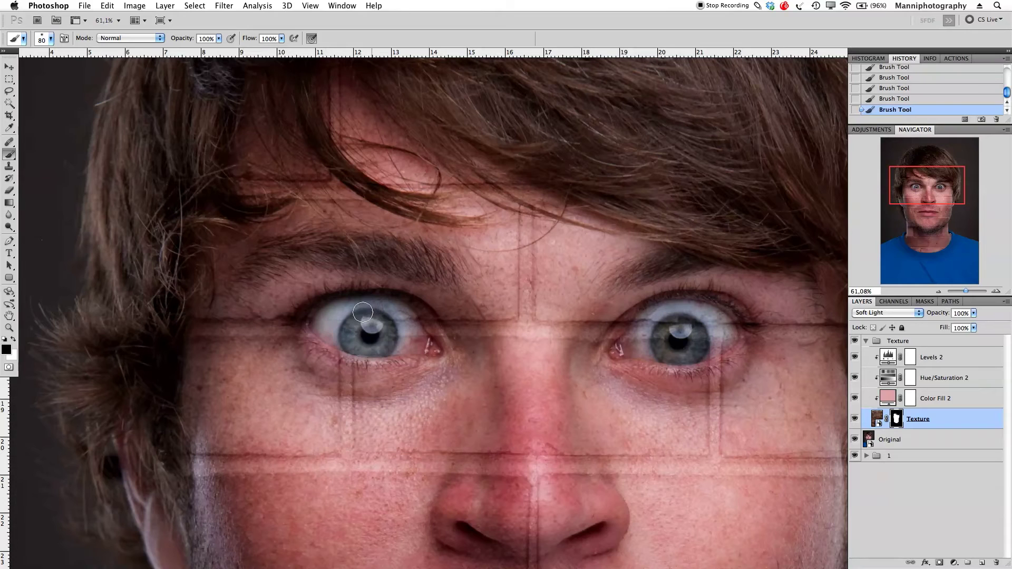
left_click_drag(399, 309, 402, 343)
key("bracketleft")
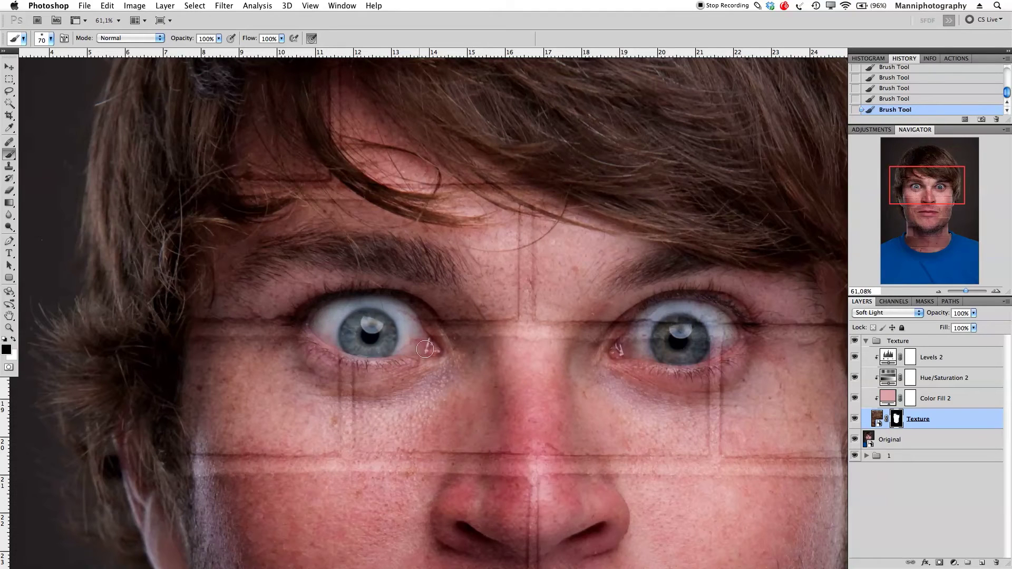
key("bracketright")
mouse_move(643, 333)
left_mouse_down()
mouse_move(693, 346)
mouse_move(710, 329)
mouse_move(722, 335)
mouse_move(709, 347)
mouse_move(728, 329)
mouse_move(703, 315)
left_mouse_up()
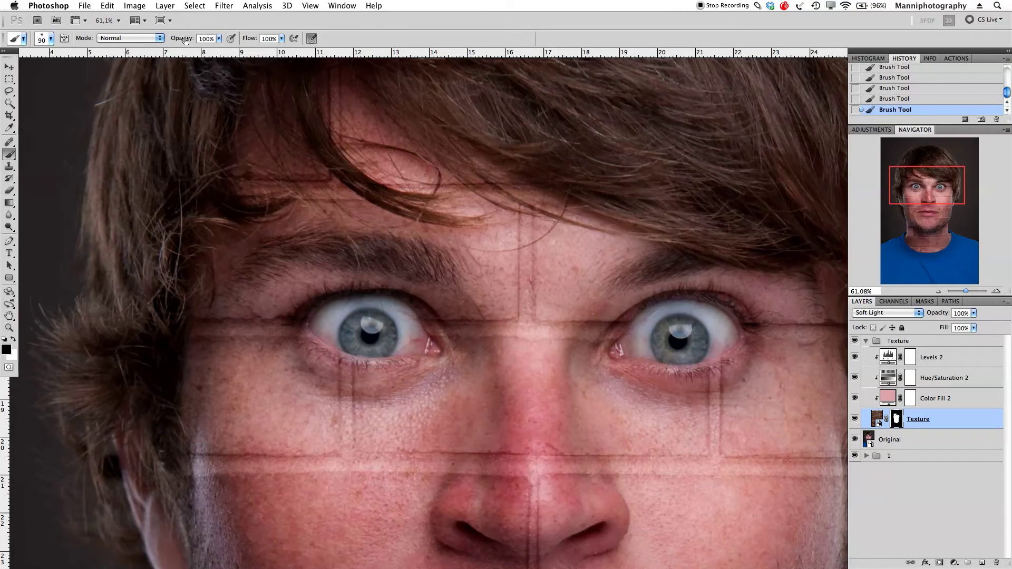
Set the brush opacity to 50%, soften the bricks between the eyes, and bring the brush size to 150 px
left_click_drag(171, 38, 161, 38)
key("bracketright")
key("bracketright")
mouse_move(488, 333)
left_mouse_down()
mouse_move(590, 181)
mouse_move(490, 235)
left_mouse_up()
key("bracketleft")
key("bracketleft")
key("bracketleft")
key("bracketleft")
key("bracketleft")
key("bracketleft")
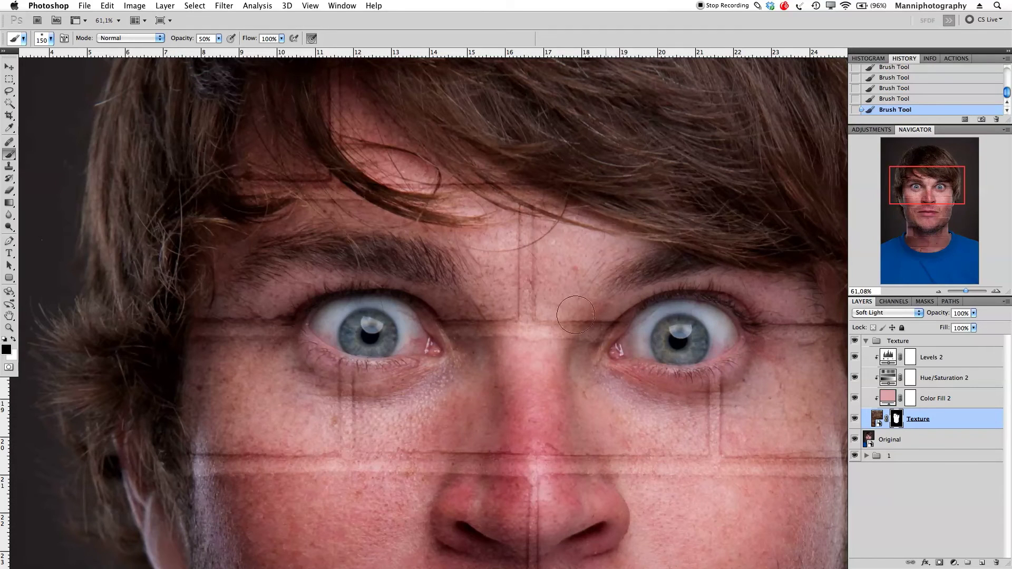
Enlarge the brush to 200 px and soften the mask edge down the cheek, jaw and neck on the image's left side
left_click_drag(500, 456, 477, 382)
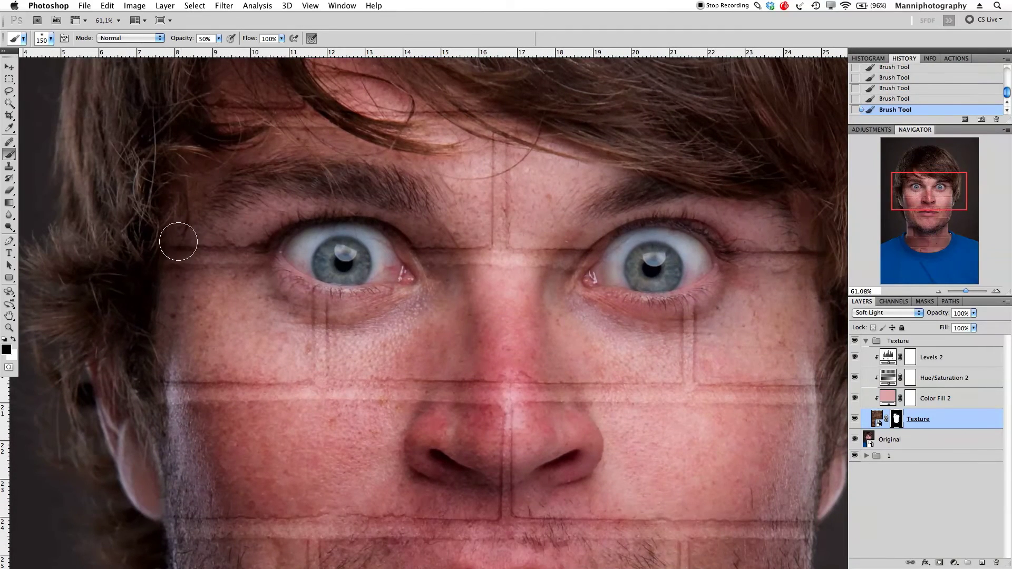
left_click_drag(153, 296, 198, 174)
key("bracketright")
key("bracketright")
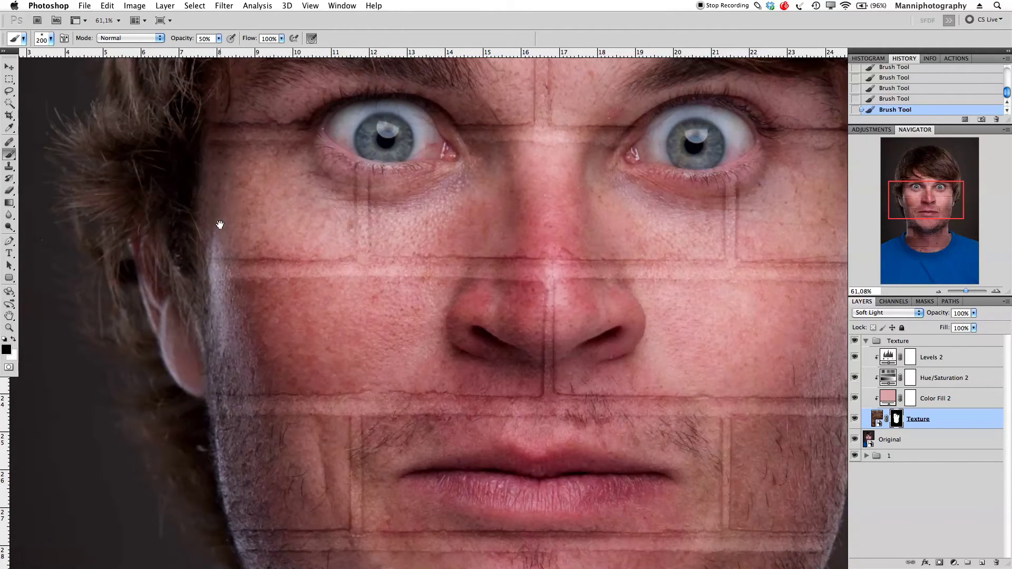
left_click_drag(220, 283, 225, 201)
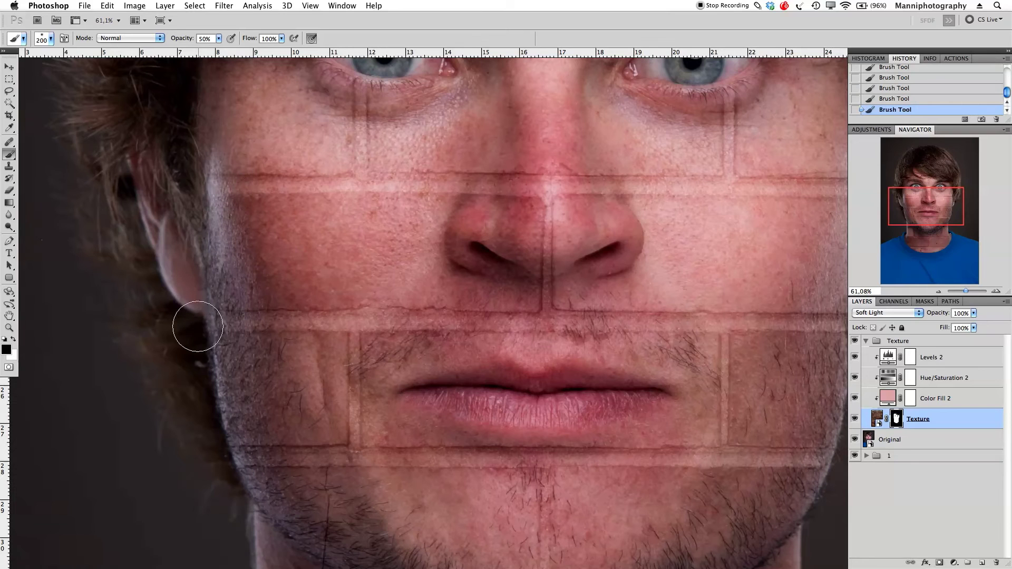
left_click_drag(204, 334, 216, 199)
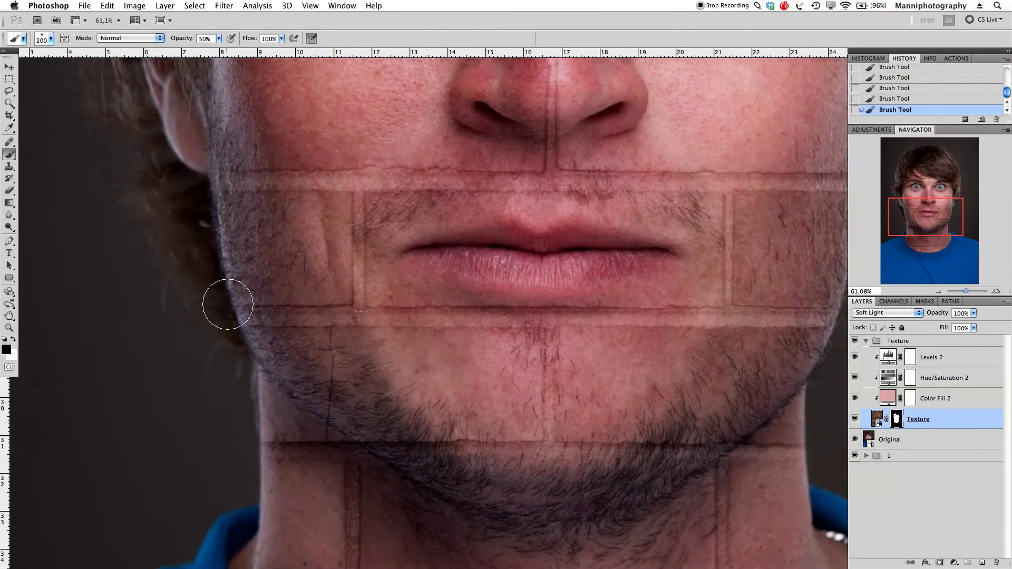
left_click_drag(300, 413, 275, 271)
left_click_drag(227, 306, 219, 283)
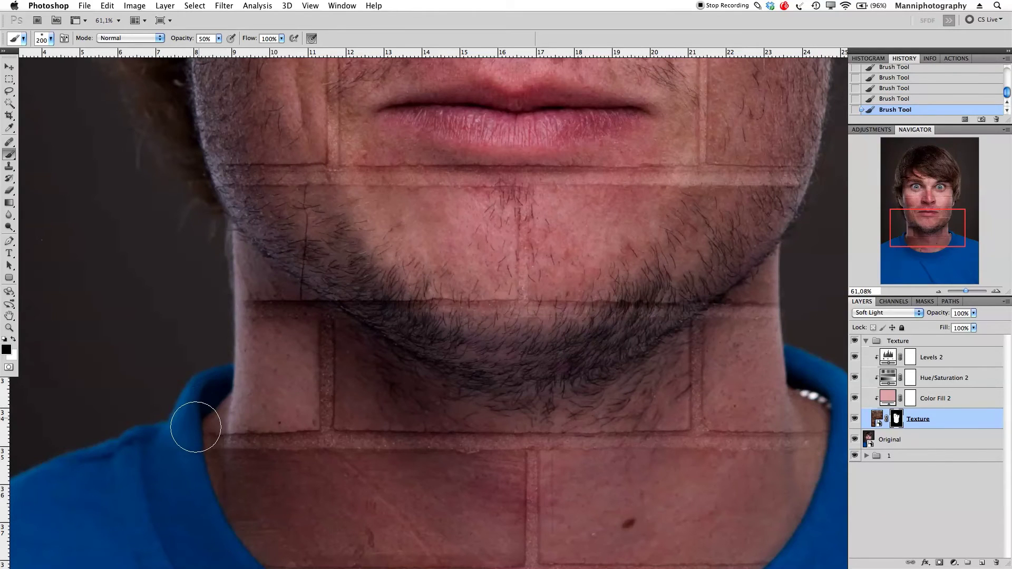
left_click_drag(616, 460, 408, 424)
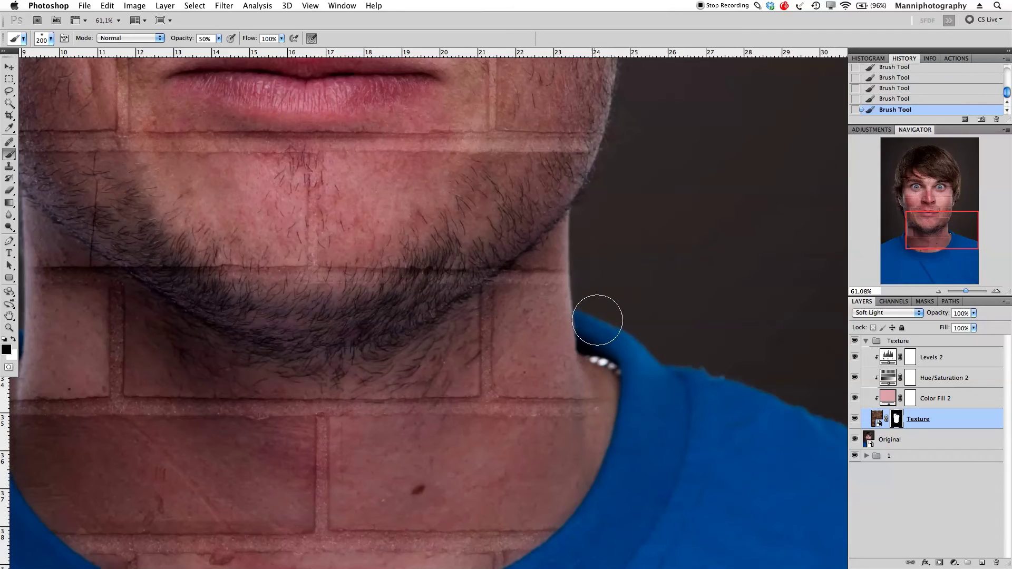
Soften the mask edge from the neck up the jaw and cheek to the hairline on the image's right side
left_click_drag(621, 192, 592, 357)
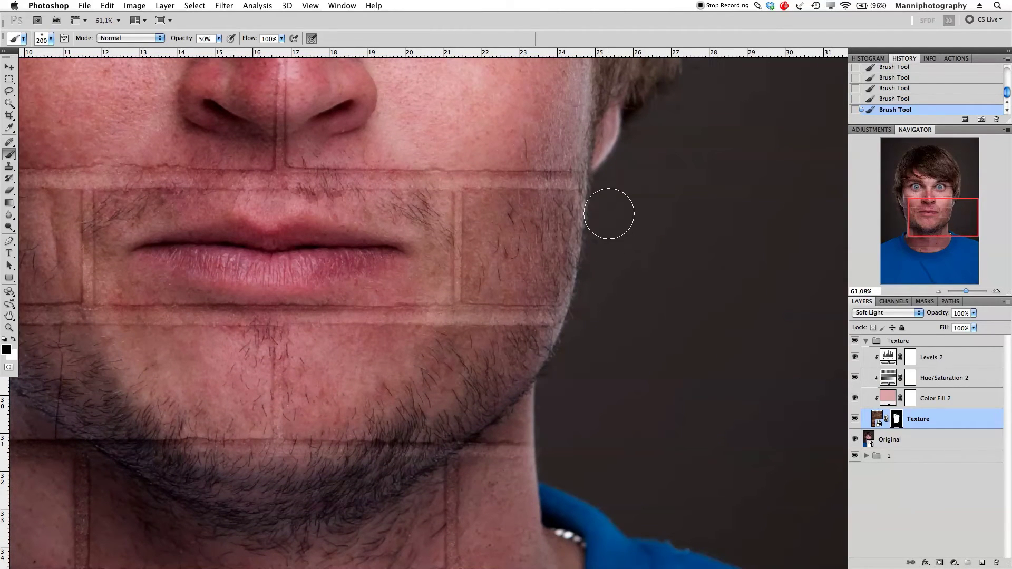
left_click_drag(636, 144, 618, 350)
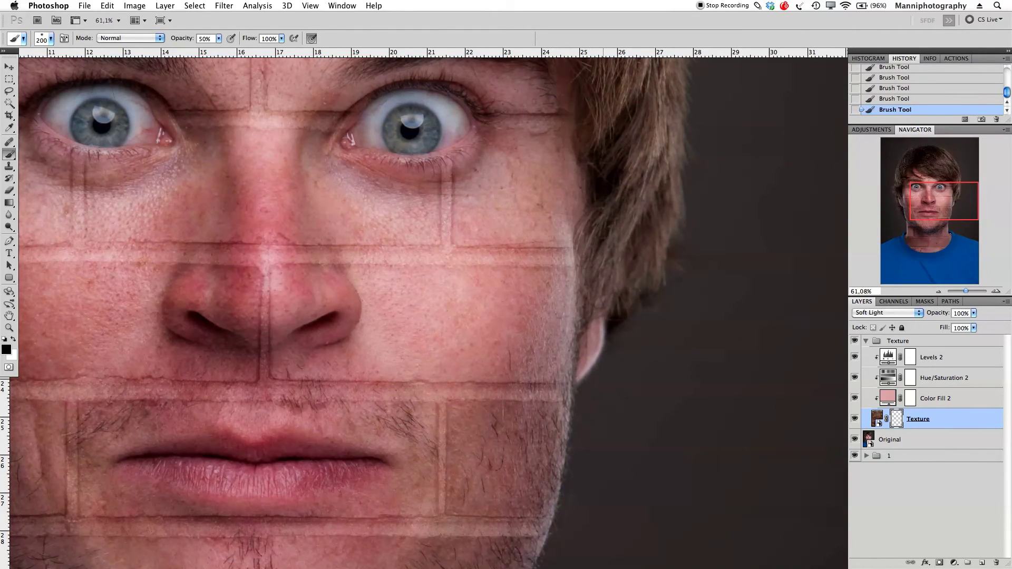
left_click_drag(617, 158, 632, 321)
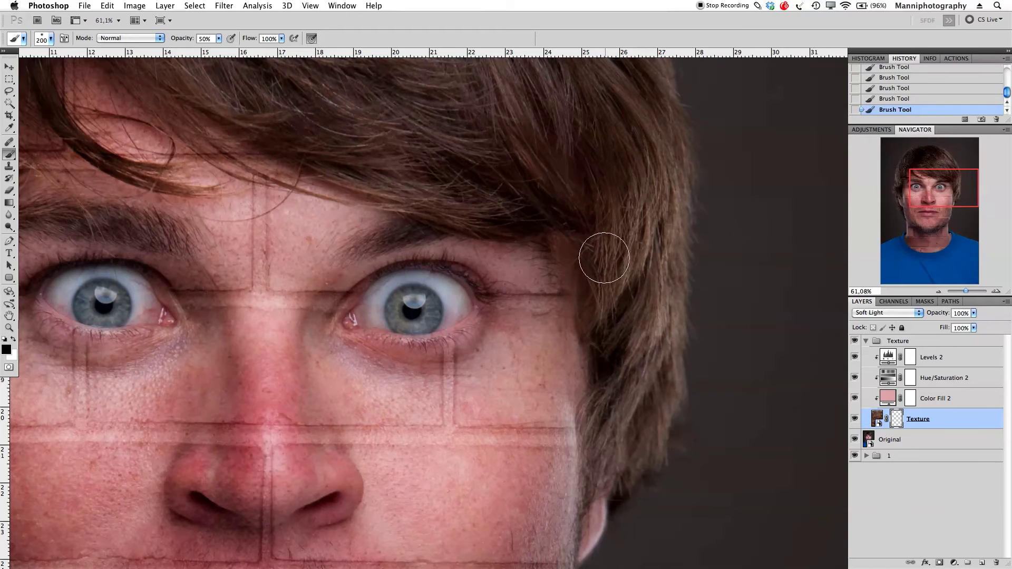
left_click_drag(492, 202, 592, 231)
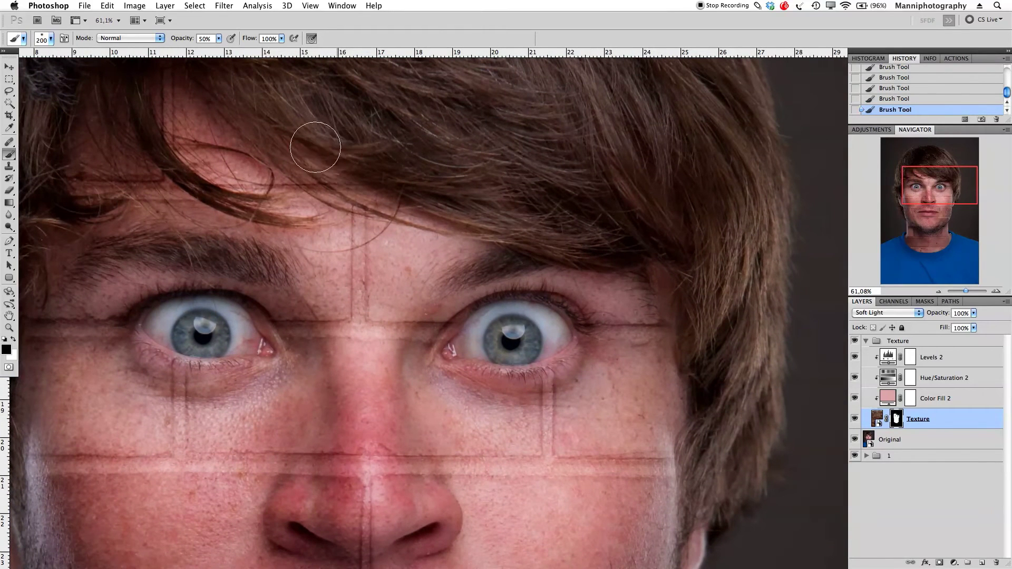
Reduce the brush to 80 px and check the masked brick texture on the whole portrait and on the face close up
key("bracketleft")
key("bracketleft")
key("bracketleft")
key("bracketleft")
key("bracketleft")
key("bracketleft")
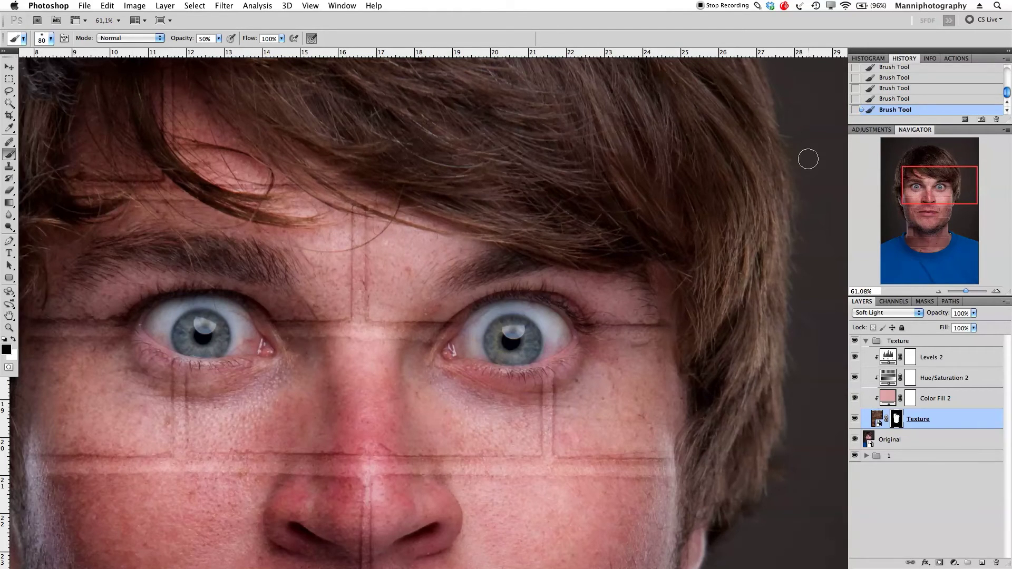
left_click_drag(966, 292, 962, 291)
left_click_drag(594, 342, 585, 342)
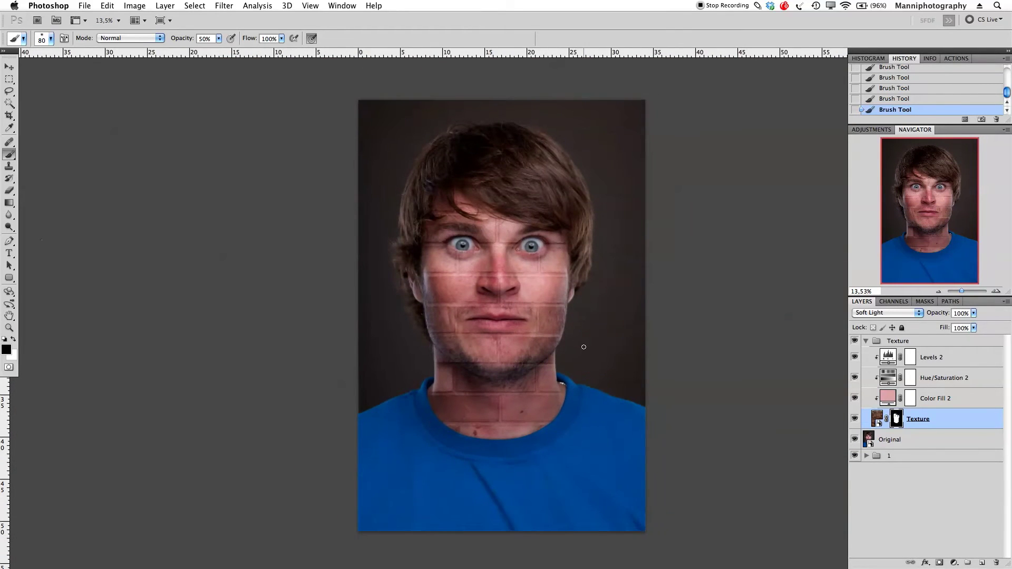
left_click_drag(966, 291, 968, 291)
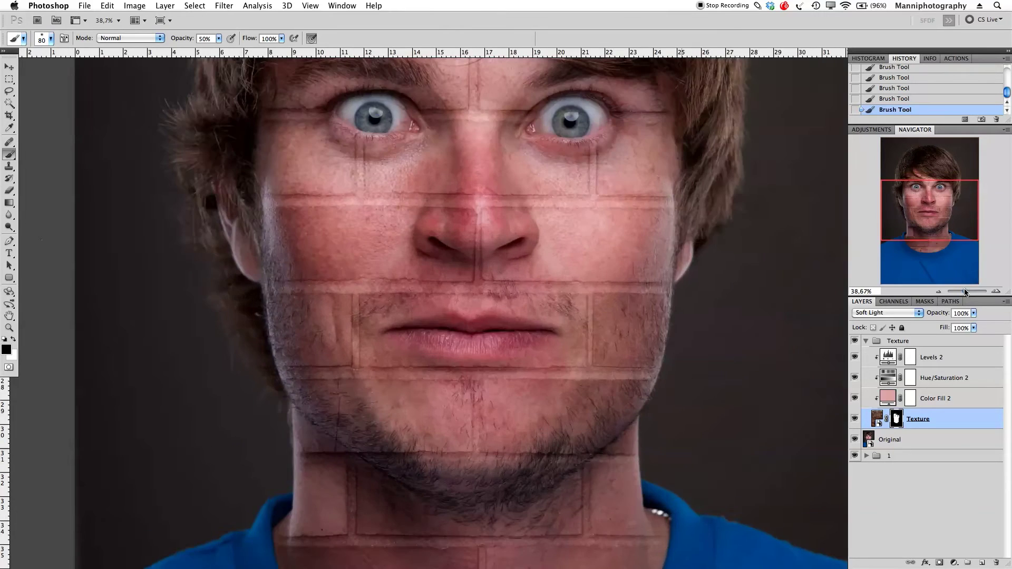
left_click_drag(610, 396, 598, 313)
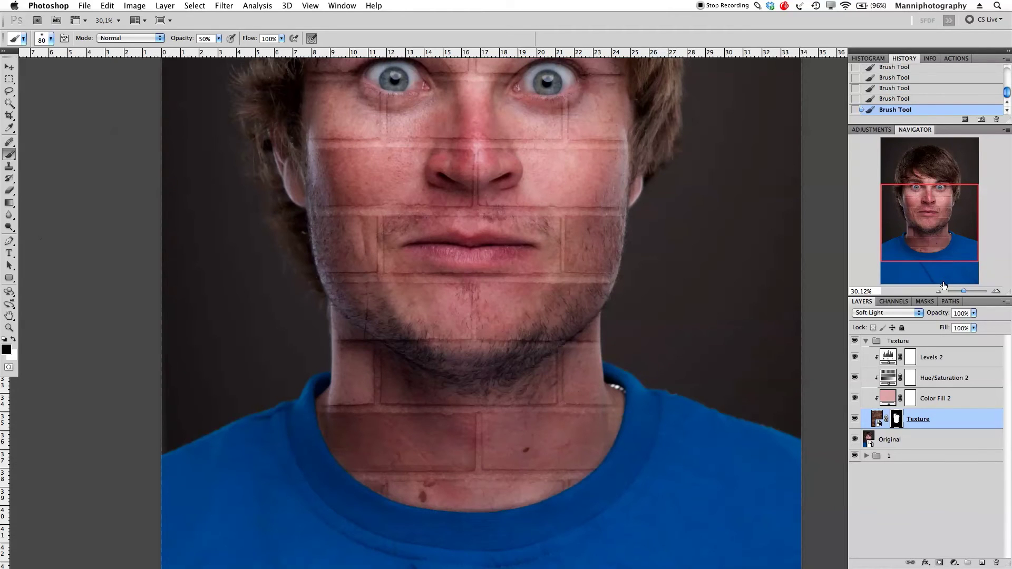
left_click_drag(965, 293, 962, 292)
Collapse and hide the Texture group, and make the Original layer active
left_click(866, 342)
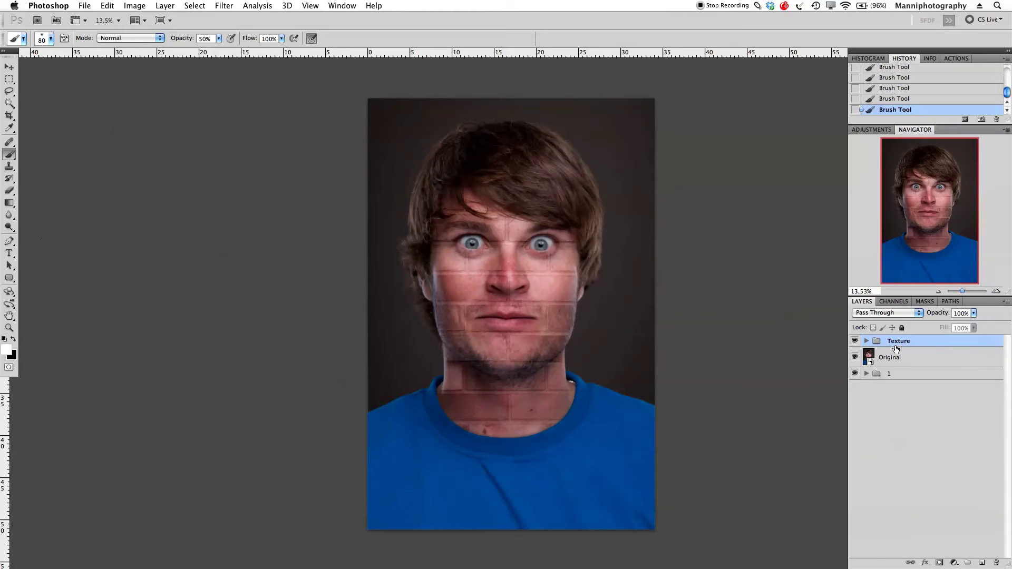
left_click(854, 341)
left_click(937, 363)
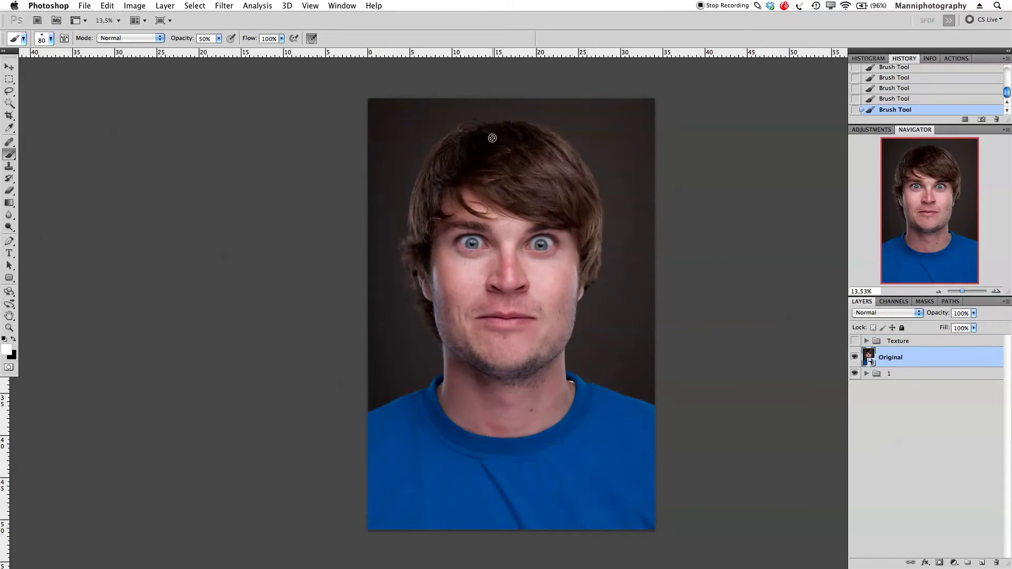
Save the brick-free portrait as Original1.psd in the tutorials folder in Photoshop format with layers, replacing the existing file
left_click(85, 6)
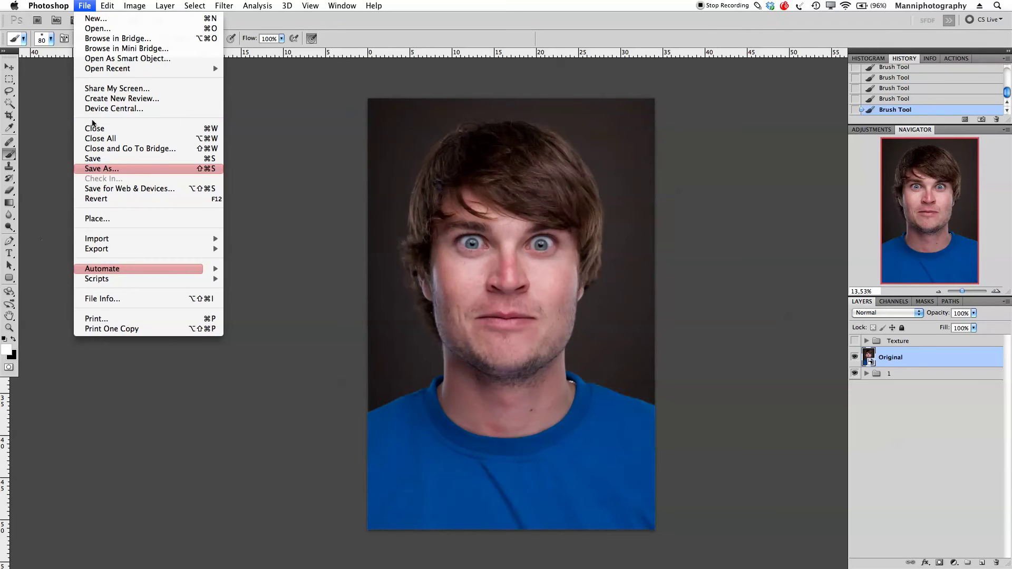
left_click(94, 169)
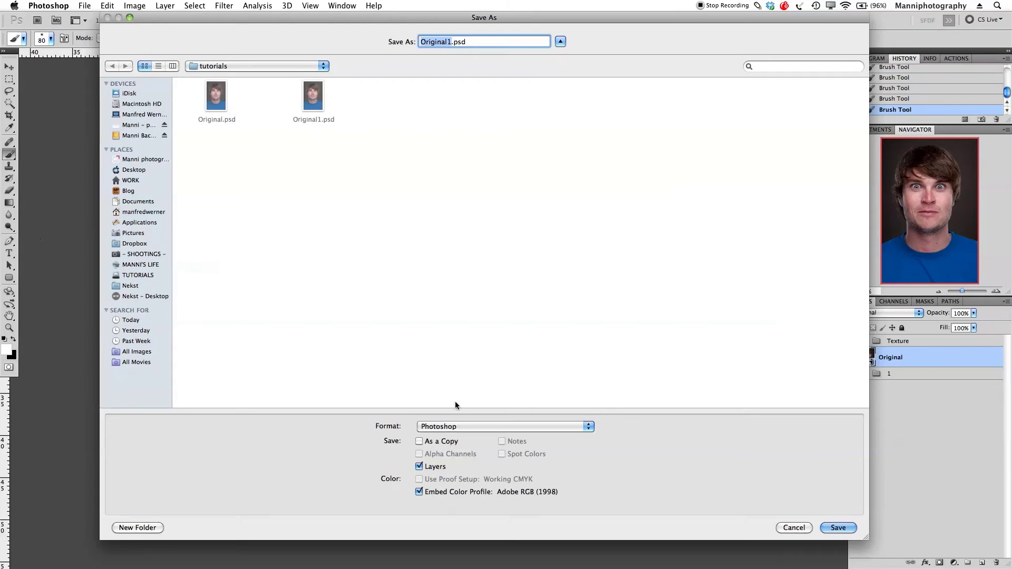
left_click(845, 526)
left_click(554, 86)
left_click(682, 338)
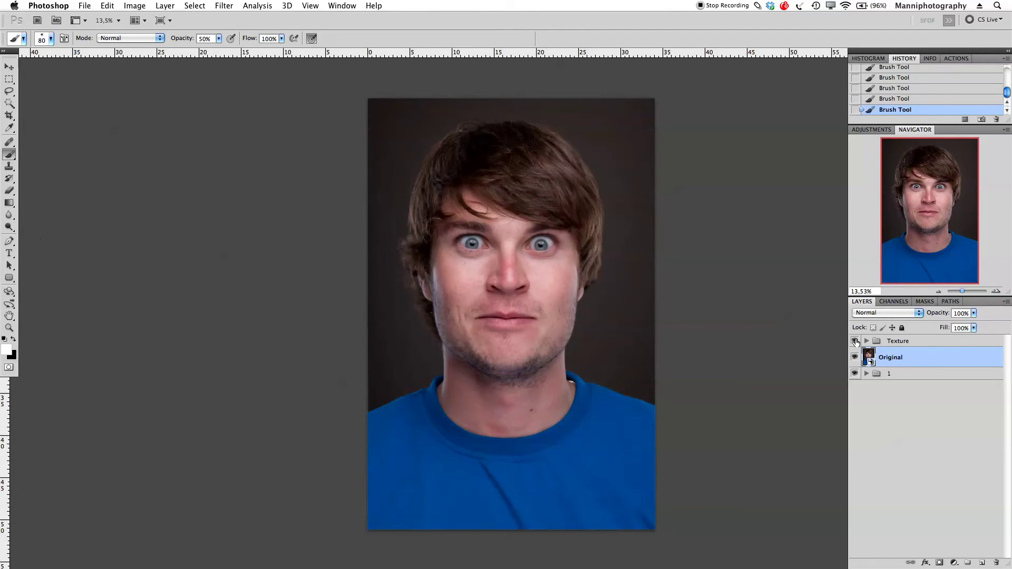
Show and expand the Texture group again, and make its Texture layer active
left_click(855, 341)
left_click(865, 341)
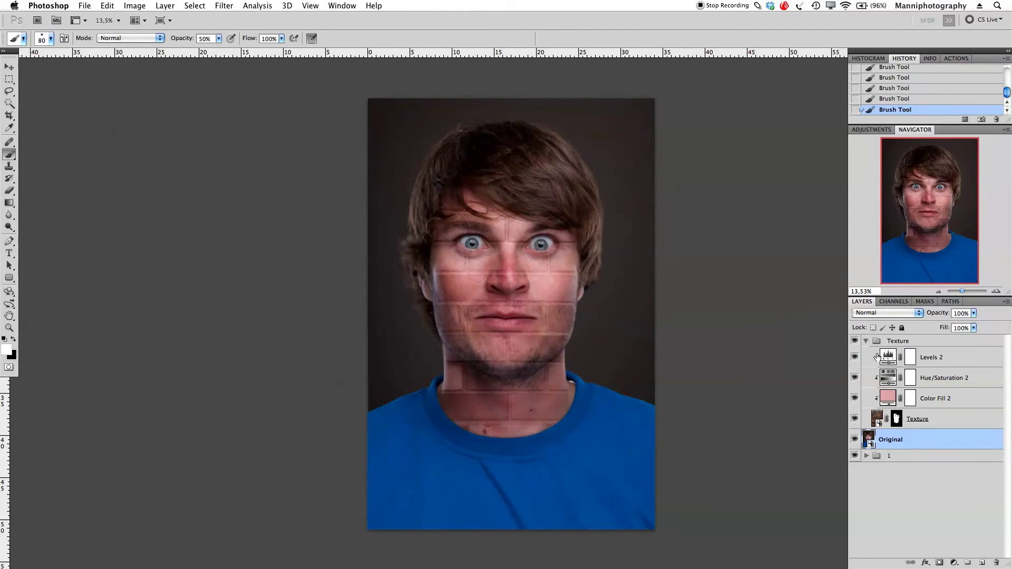
left_click(929, 421)
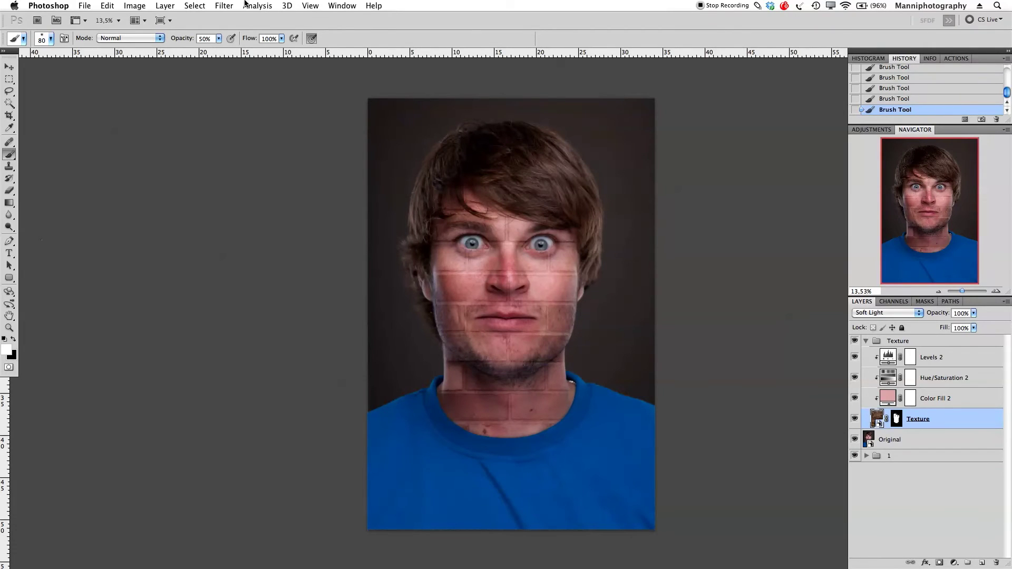
Apply a Displace filter to the Texture layer with horizontal and vertical scale 10, Stretch To Fit, Repeat Edge Pixels and Original1.psd as the map
left_click(224, 5)
mouse_move(229, 119)
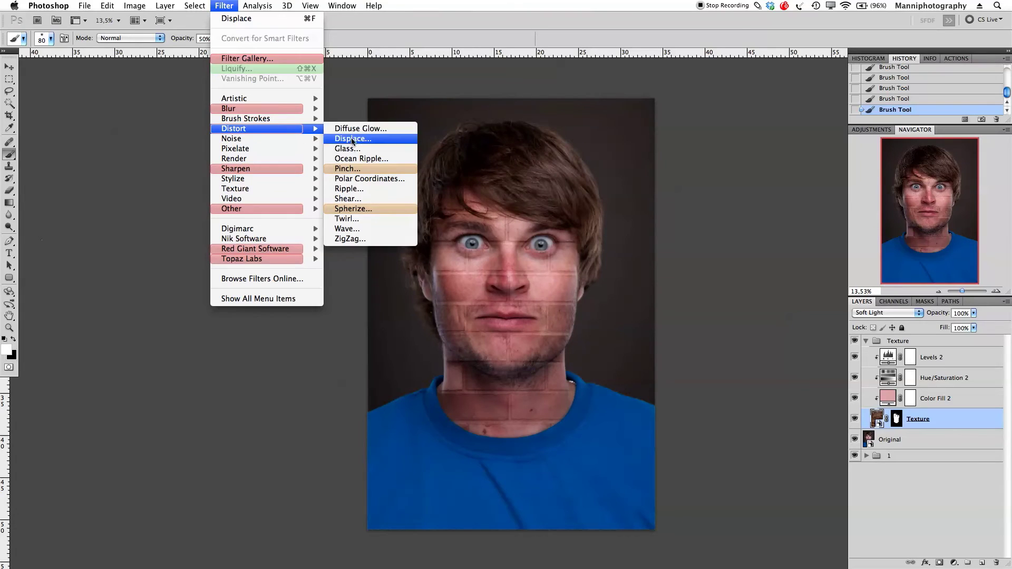
left_click(369, 139)
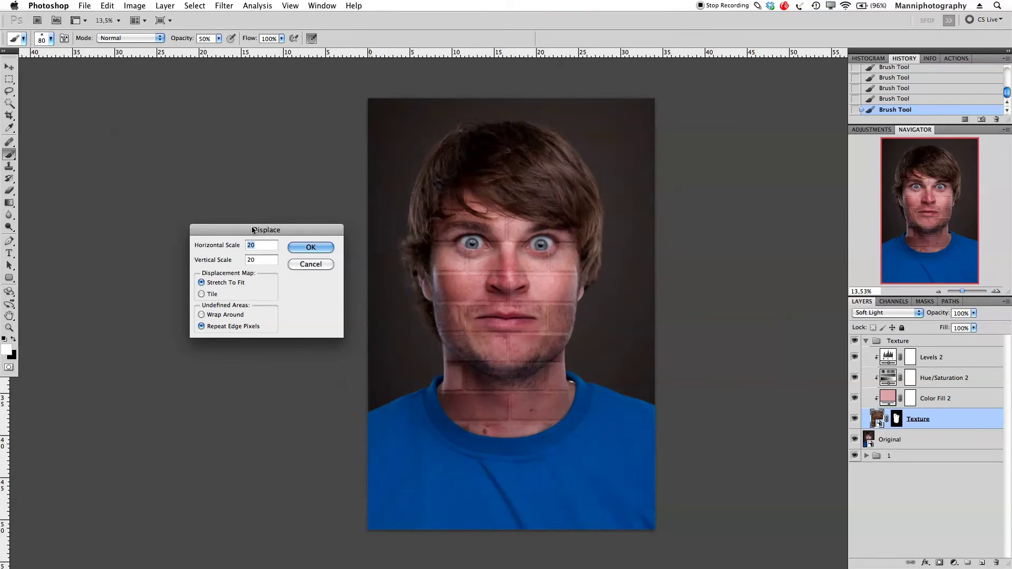
left_click_drag(254, 231, 256, 226)
type("10")
key("Tab")
type("10")
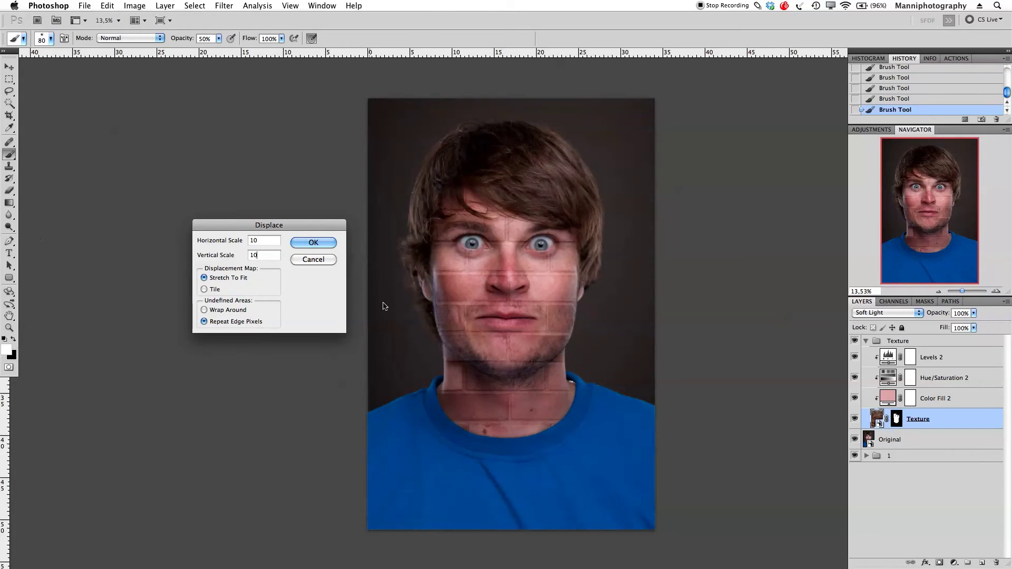
left_click(324, 242)
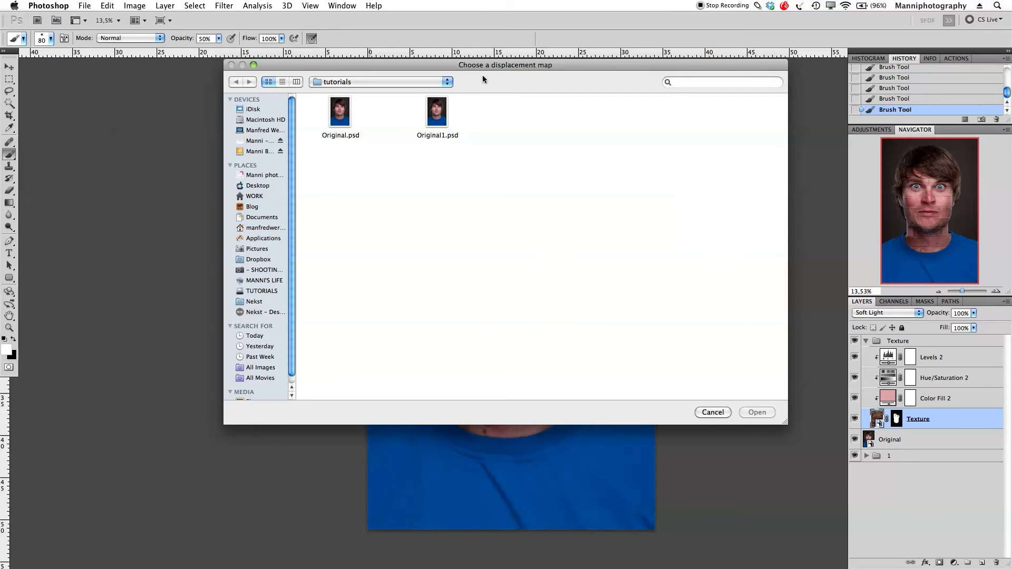
left_click(436, 117)
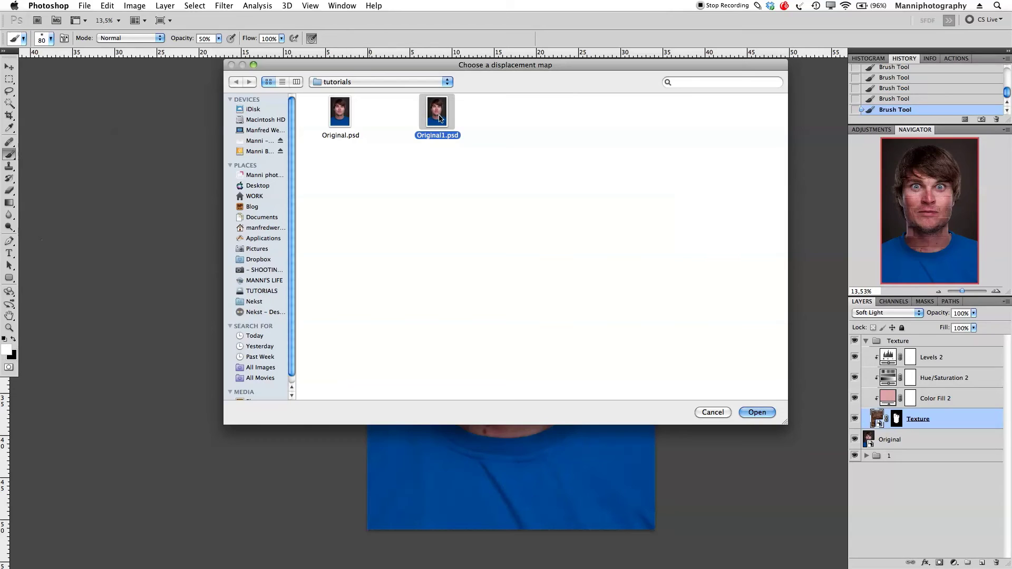
left_click(757, 412)
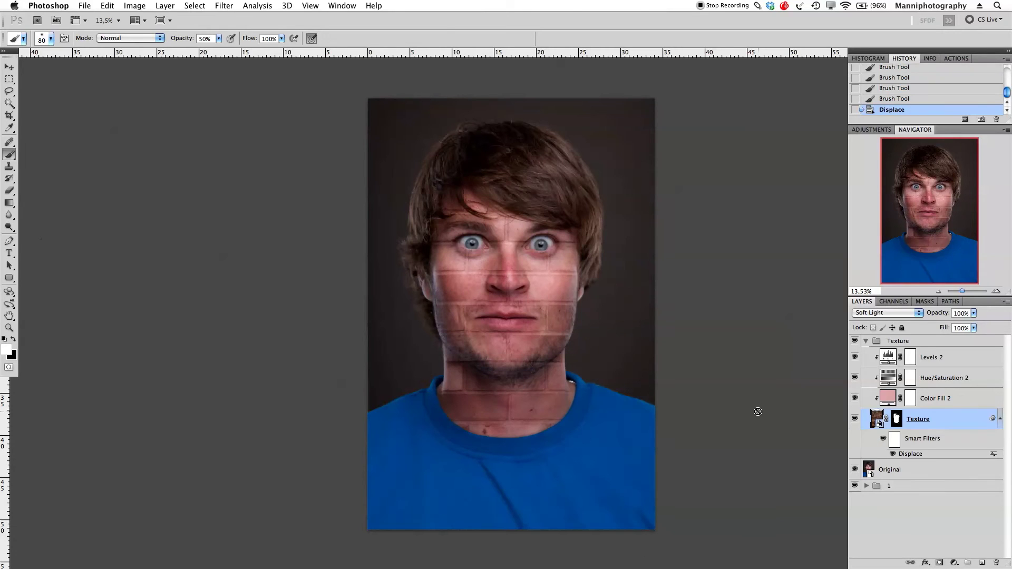
left_click(893, 455)
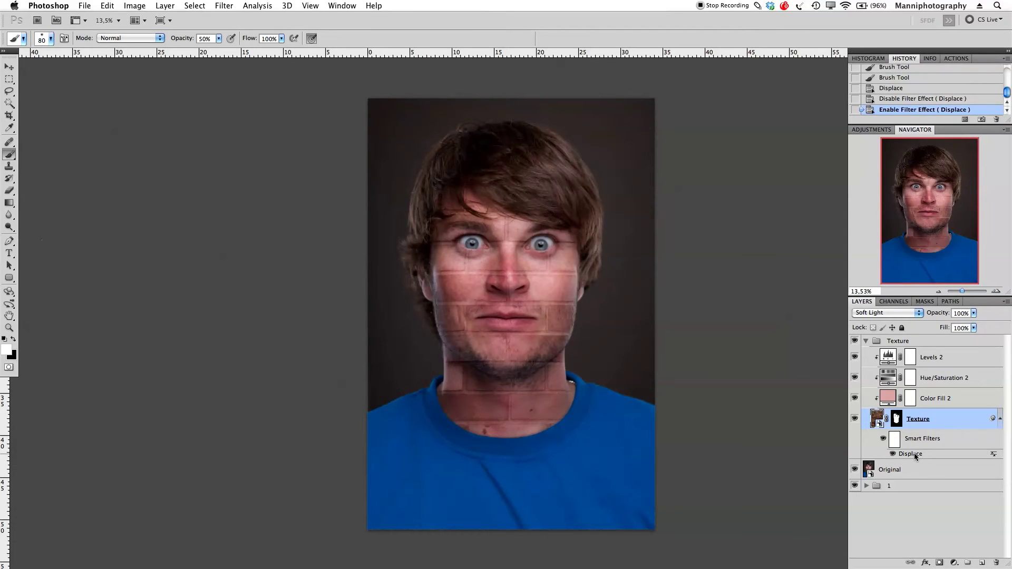
Edit the Displace smart filter to horizontal and vertical scale 20, again using Original1.psd as the displacement map
double_click(915, 454)
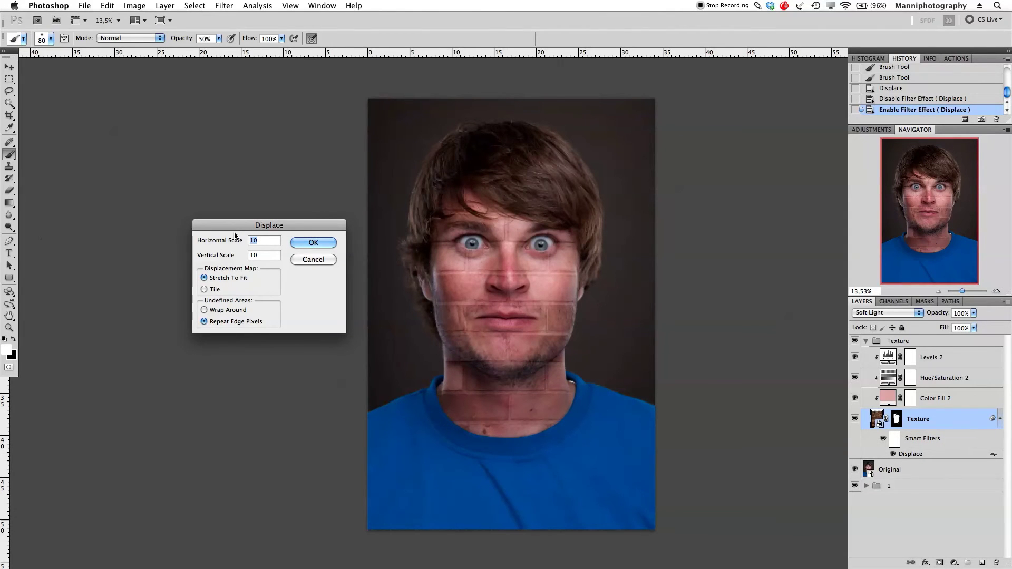
type("20")
double_click(268, 254)
type("20")
left_click(314, 243)
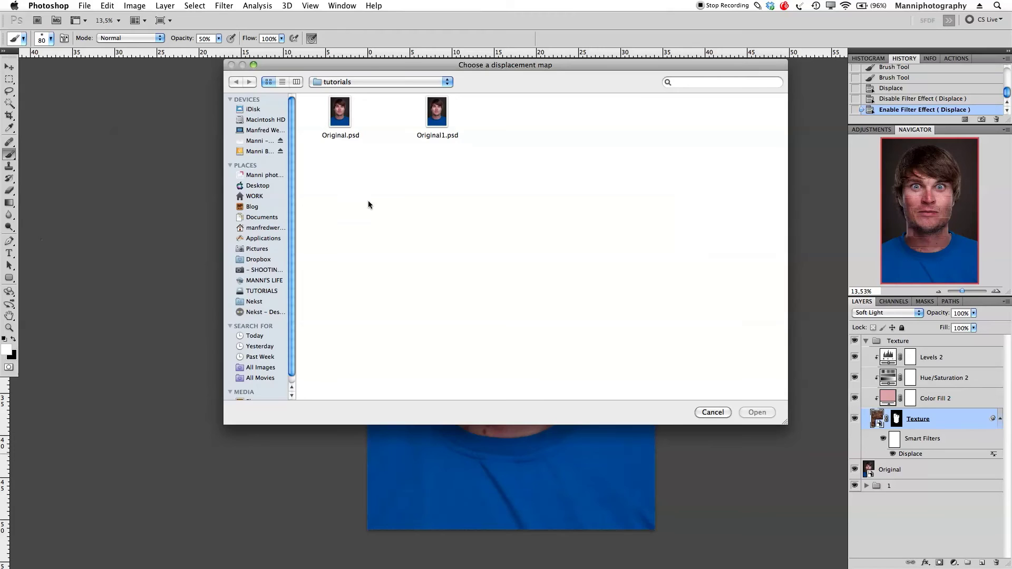
left_click(437, 112)
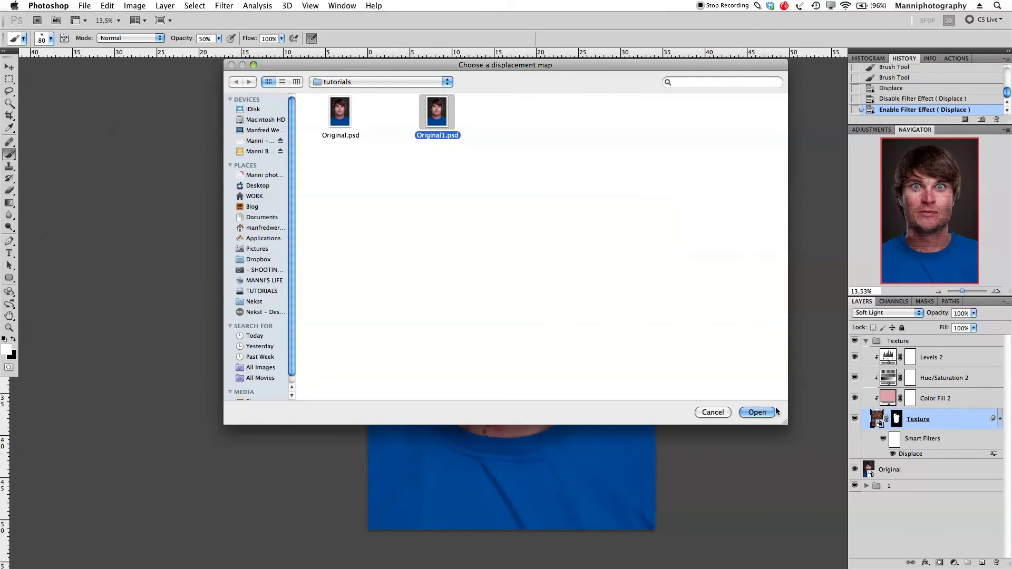
left_click(757, 412)
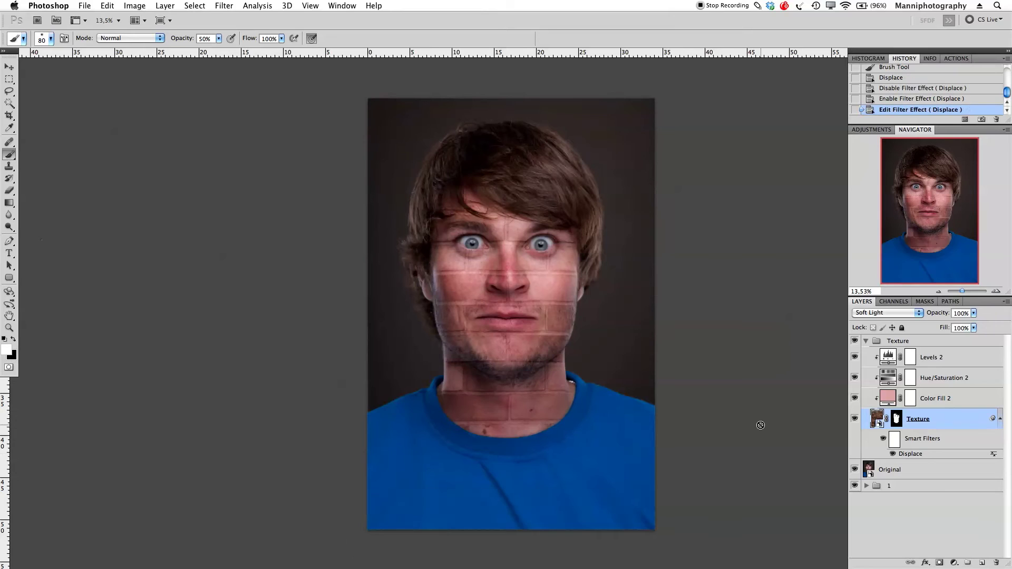
Compare the portrait with and without the Displace filter, and inspect the displaced bricks close up around the mouth and eyes
left_click(893, 454)
left_click(893, 455)
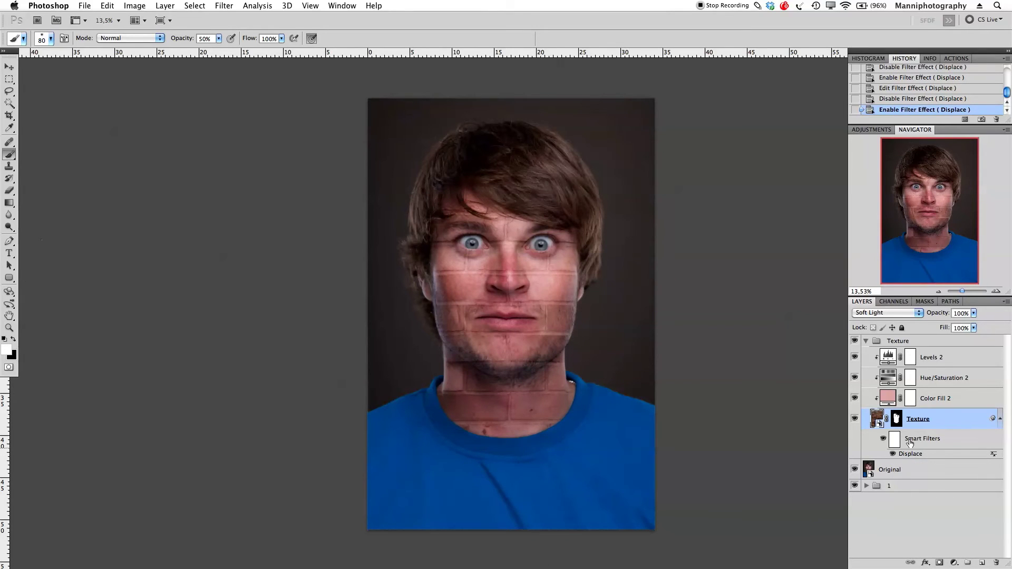
left_click_drag(962, 293, 966, 294)
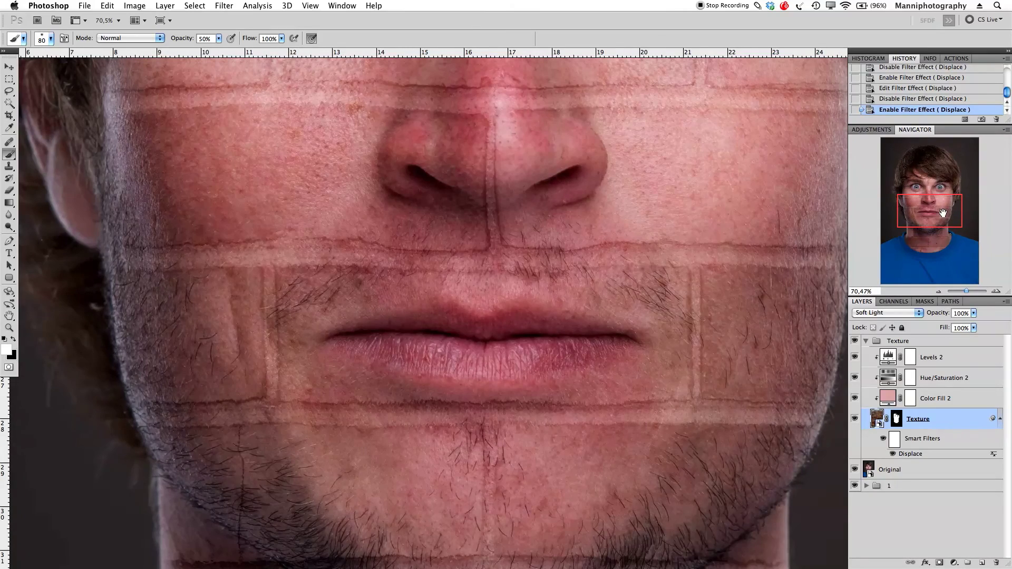
left_click_drag(940, 200, 939, 181)
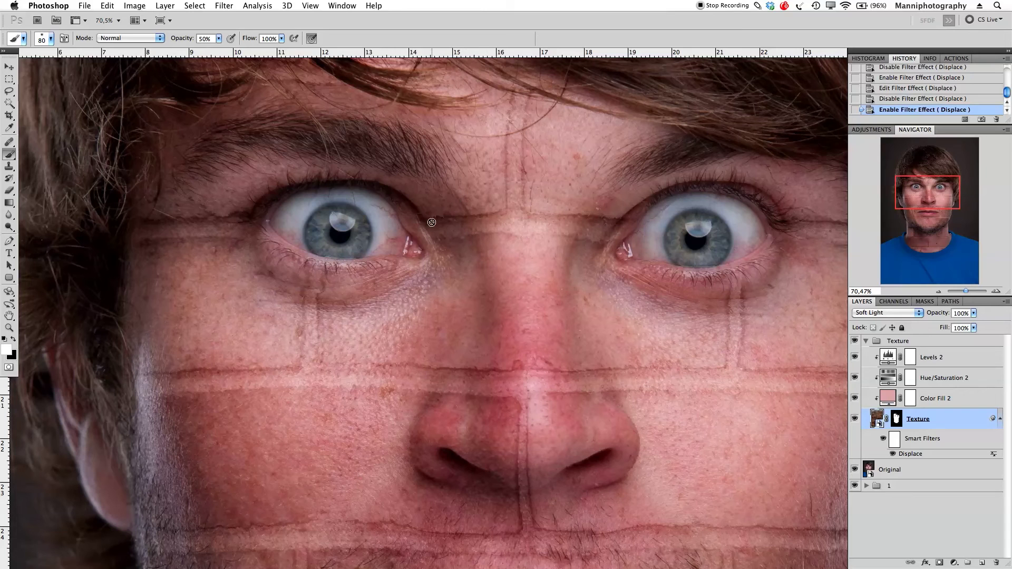
left_click_drag(967, 291, 963, 292)
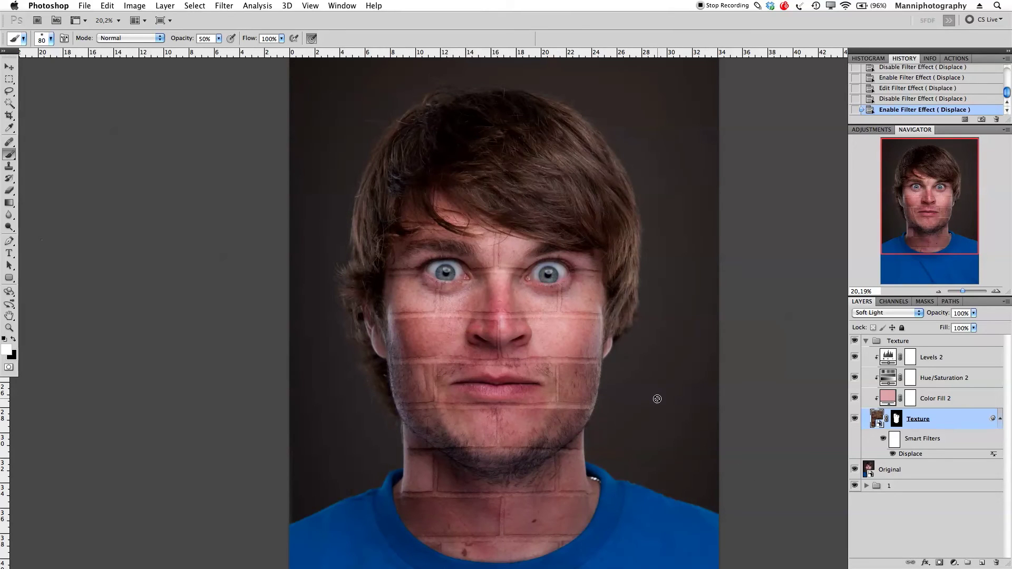
Collapse the Texture group, stamp all visible layers into a new layer above it, and rename that layer Final
left_click(866, 341)
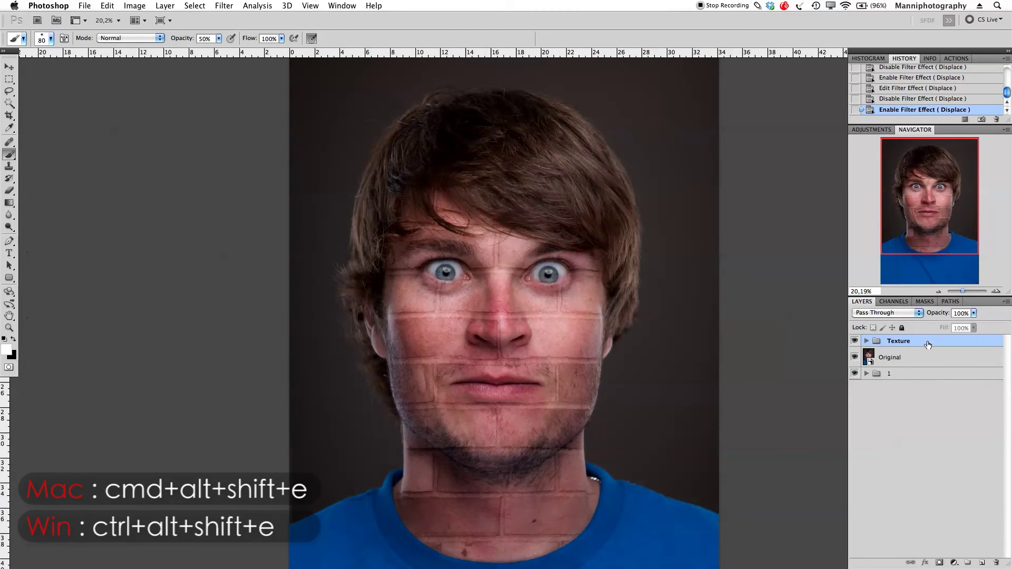
key("super+alt+shift+e")
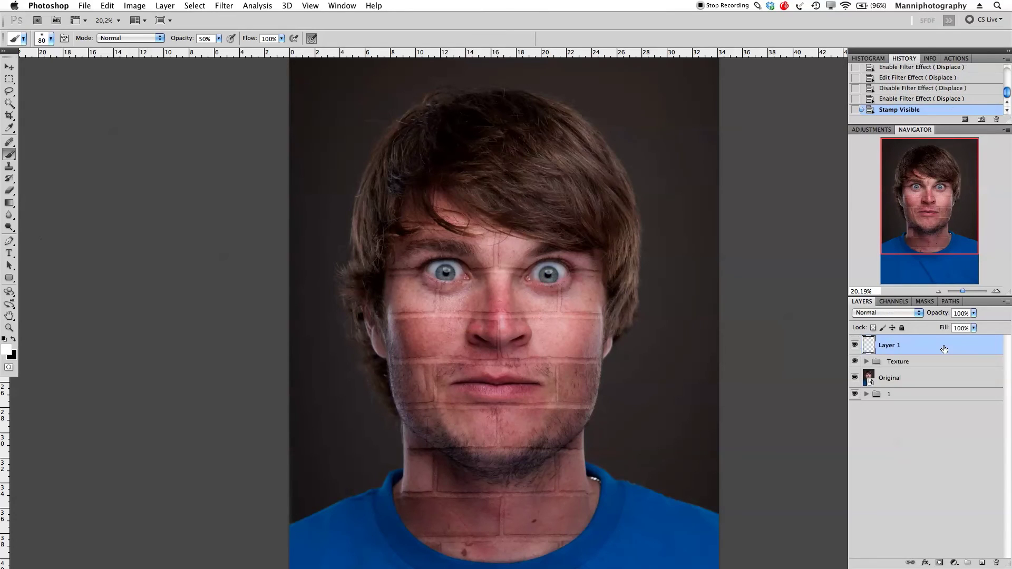
double_click(889, 347)
type("Final")
key("Return")
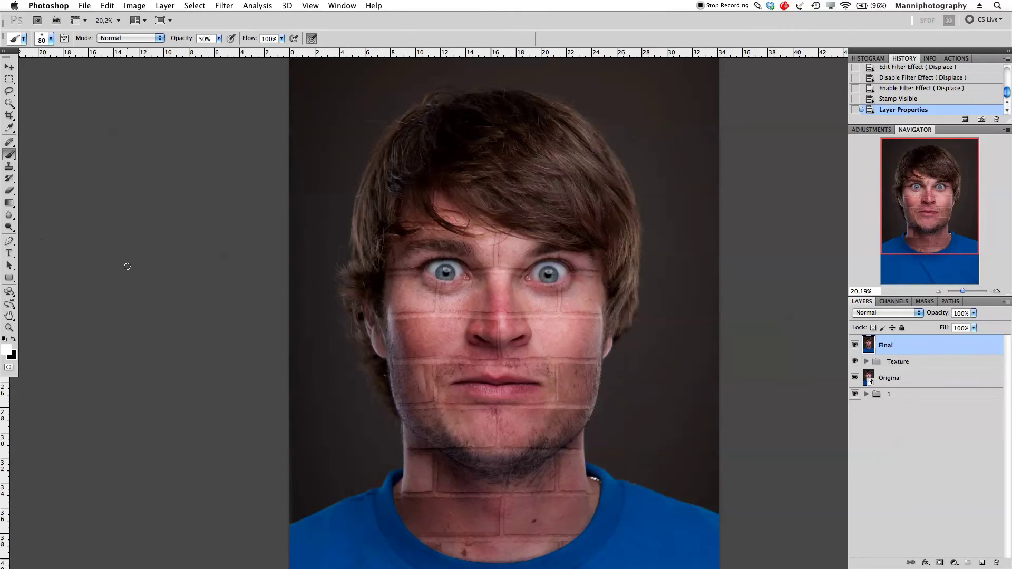
Switch to the Dodge tool for retouching the Final layer
left_click(9, 226)
left_click(9, 227)
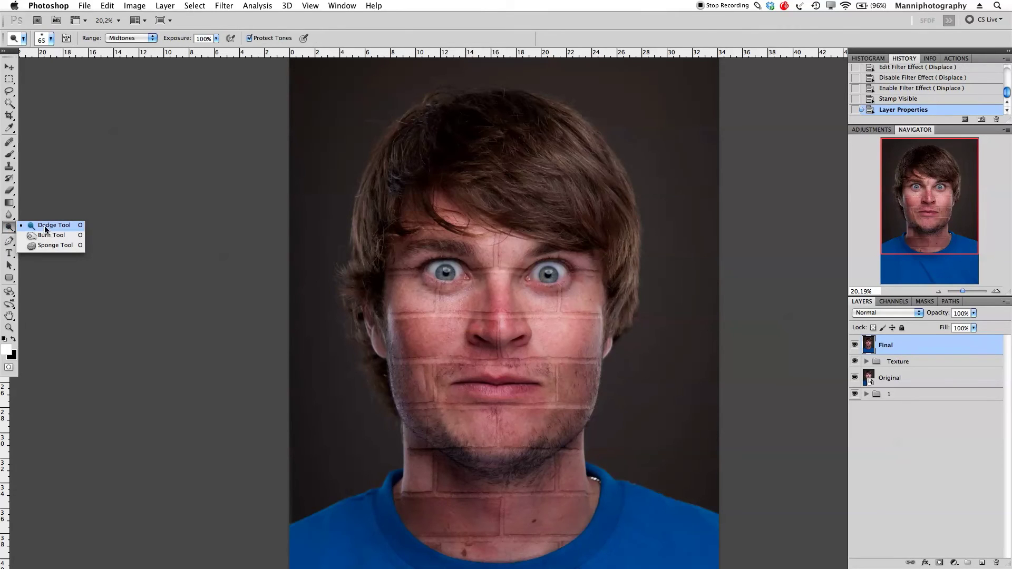
left_click(47, 227)
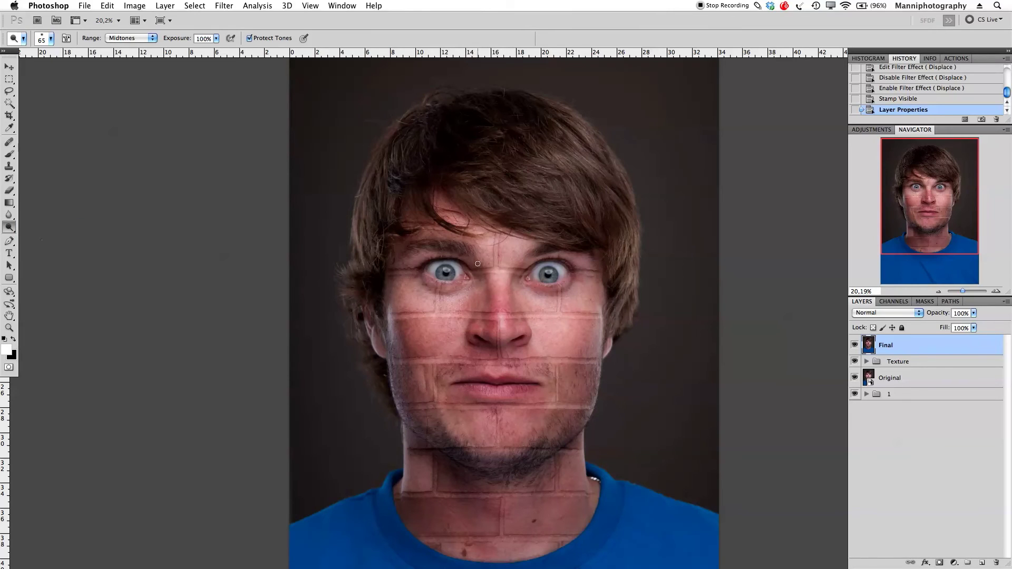
Try lightening the brick joint between the eyebrows with a small Dodge brush at 100% exposure, and undo the stroke
key("bracketleft")
key("bracketleft")
left_click_drag(499, 239, 496, 259)
key("super+z")
left_click(889, 101)
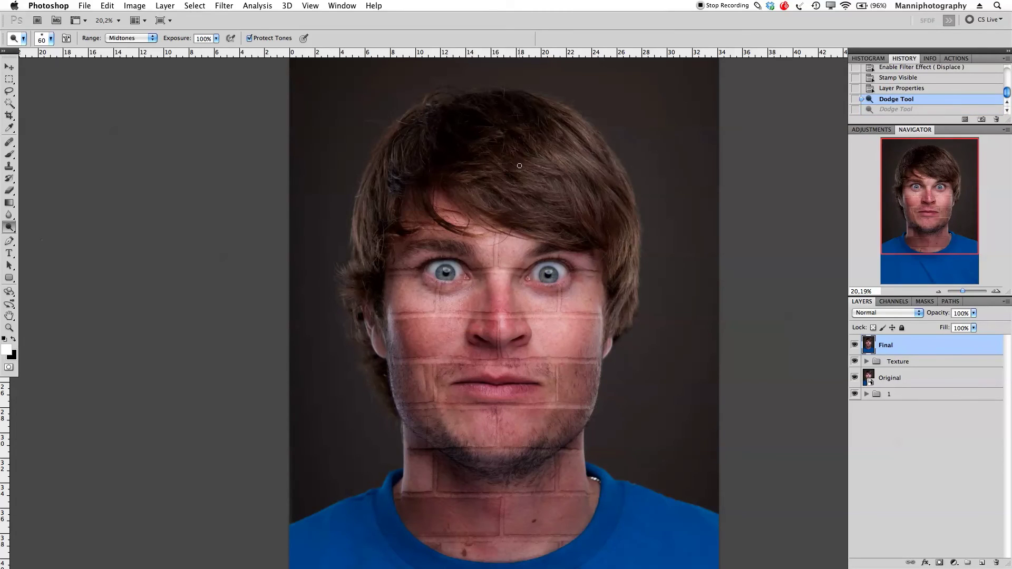
Lighten the brick joints across the face and neck with a 90 px Dodge brush at 11% exposure on the midtones
key("3")
key("6")
left_click_drag(139, 45, 133, 45)
key("bracketright")
key("bracketright")
key("bracketright")
key("bracketright")
key("bracketright")
left_click(500, 264)
left_click(490, 270)
left_click(530, 273)
left_click(485, 271)
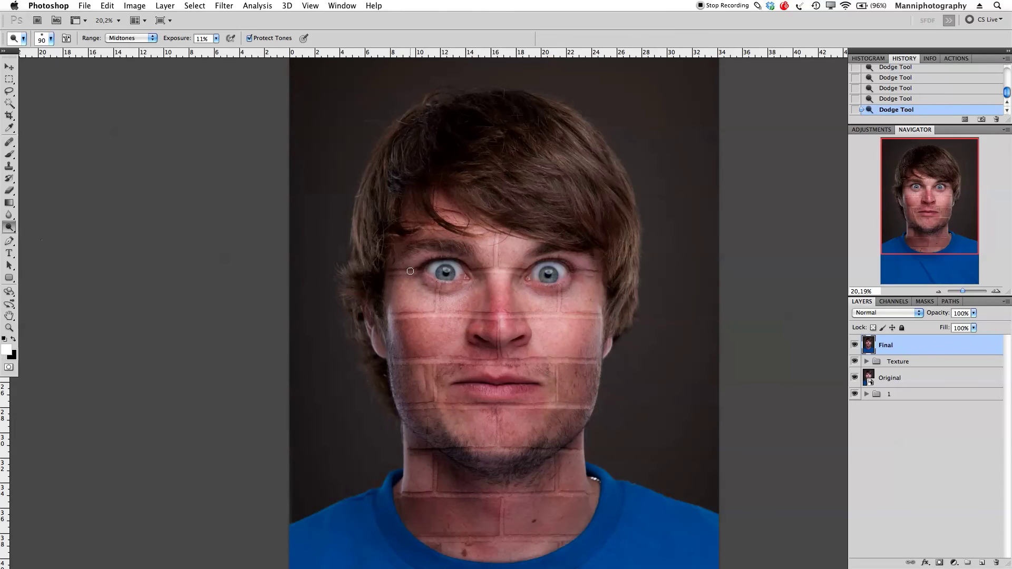
Switch to the Burn tool and set its exposure to 15% for the midtones
left_click_drag(9, 227, 42, 240)
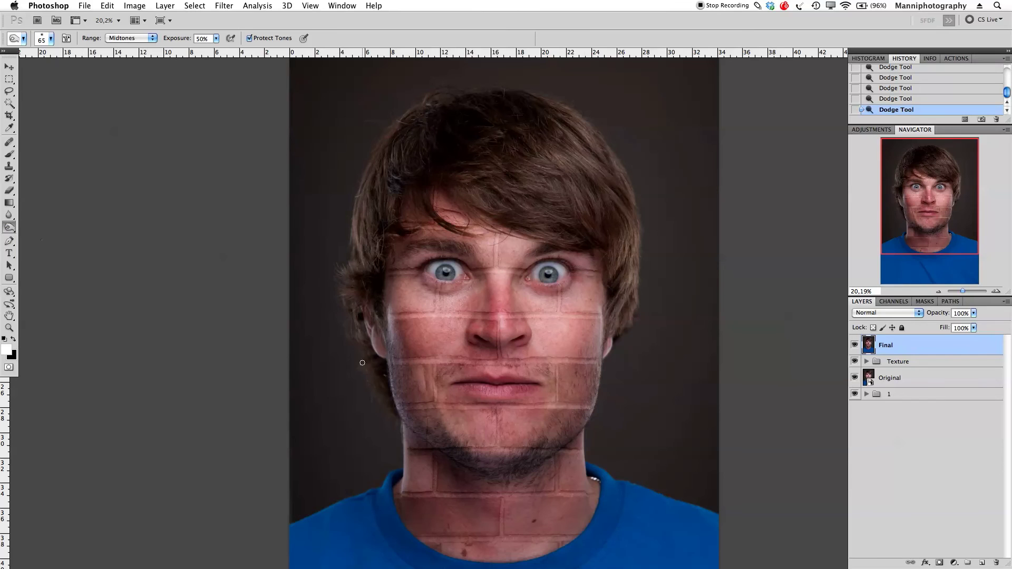
left_click_drag(964, 293, 966, 293)
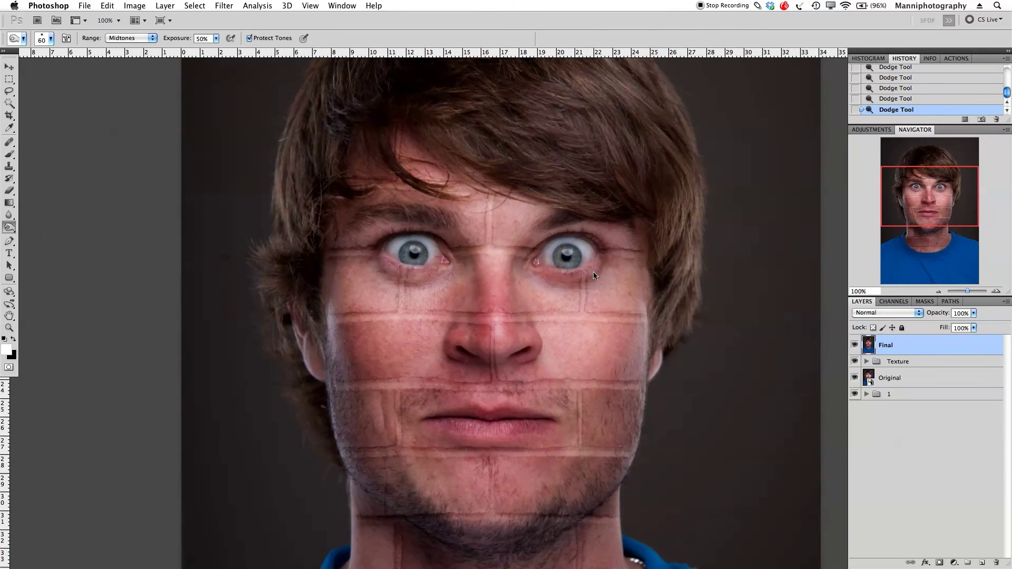
key("super+alt+0")
left_click_drag(967, 290, 963, 291)
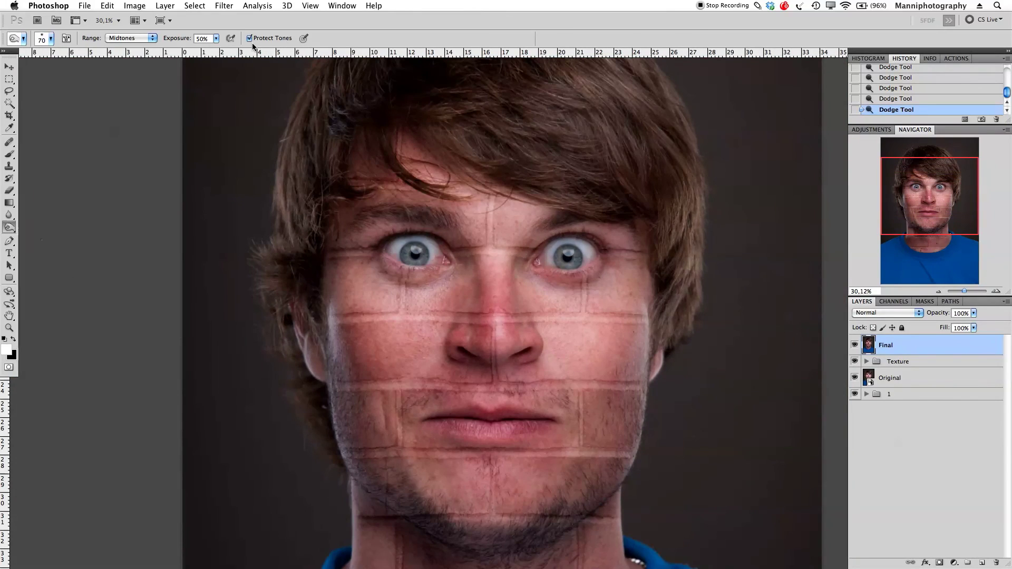
left_click(184, 43)
type("1")
key("Return")
Burn the edge of the brick joint running across the nose and cheeks, reducing the brush to 30 px
left_click(465, 312)
left_click(500, 315)
key("bracketleft")
key("bracketleft")
key("bracketleft")
key("bracketleft")
left_click(514, 314)
left_click(526, 314)
left_click_drag(526, 314, 562, 312)
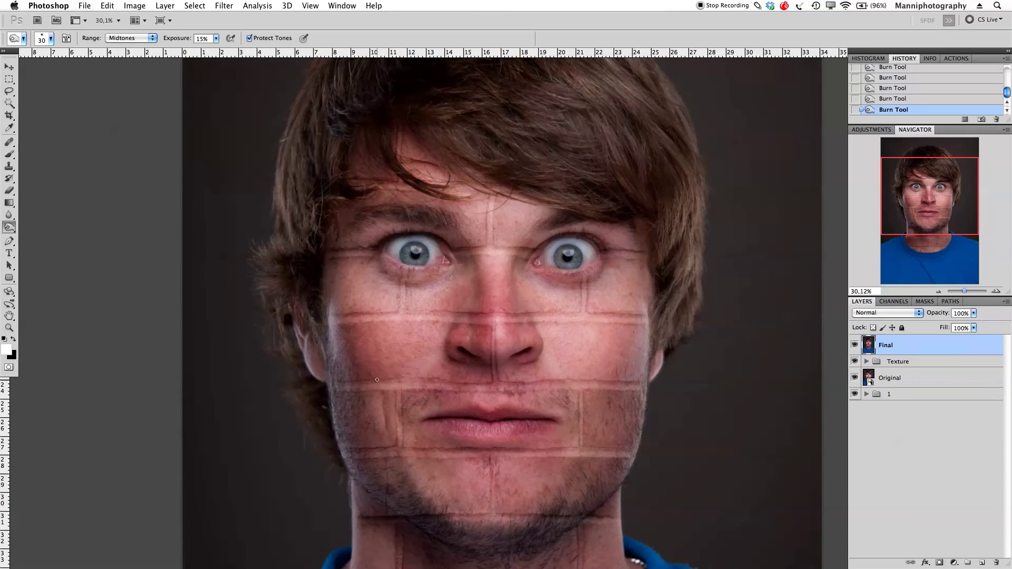
Darken the edges of the remaining brick joints on the face and neck with the Burn tool, adjusting the brush to 40 px
key("bracketright")
key("bracketright")
key("bracketright")
key("bracketright")
key("bracketright")
key("bracketleft")
key("bracketleft")
key("bracketleft")
key("bracketleft")
key("bracketleft")
key("bracketleft")
key("bracketright")
key("bracketright")
key("bracketleft")
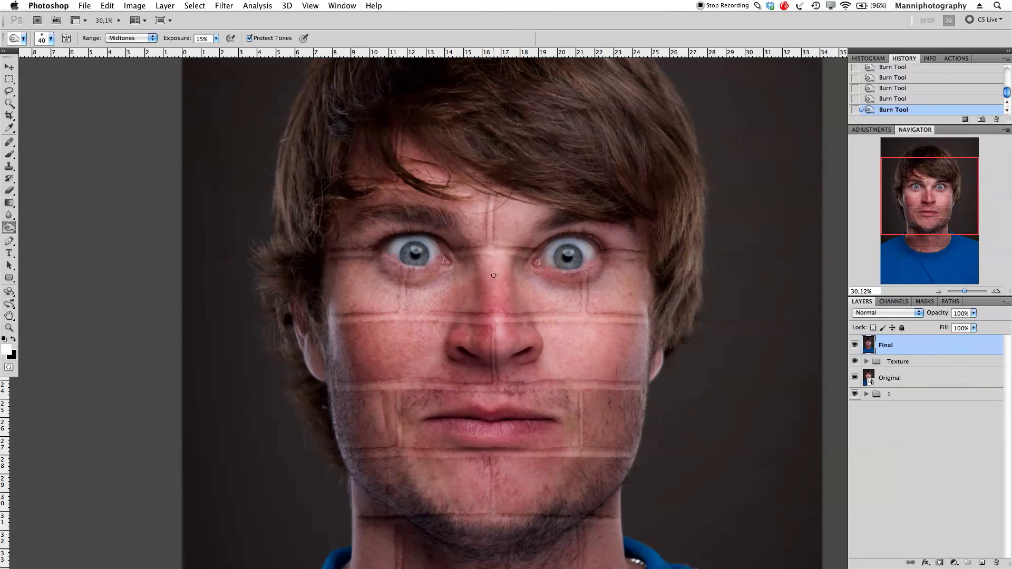
left_click_drag(492, 319, 487, 185)
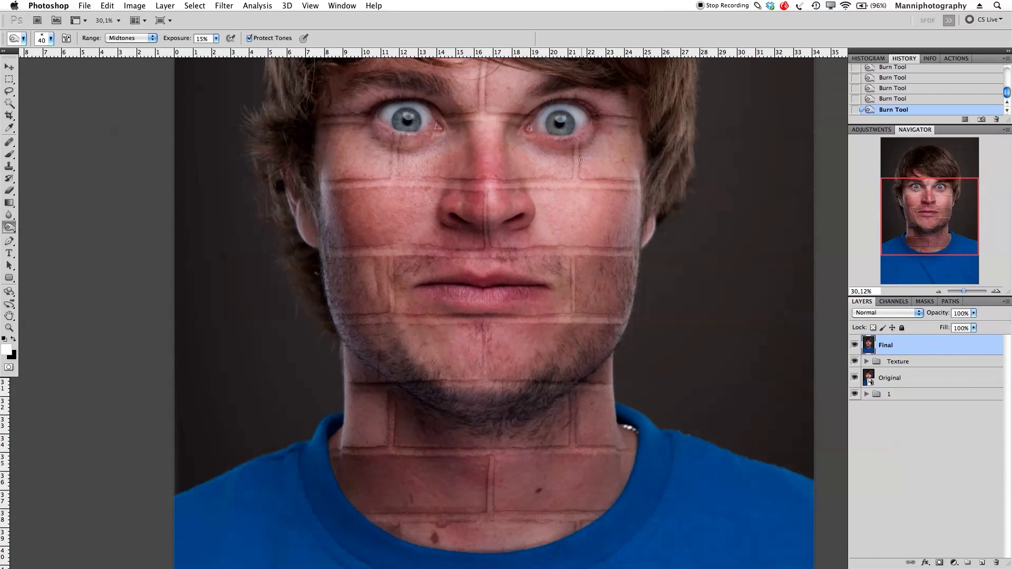
left_click_drag(963, 290, 960, 293)
left_click_drag(703, 301, 685, 306)
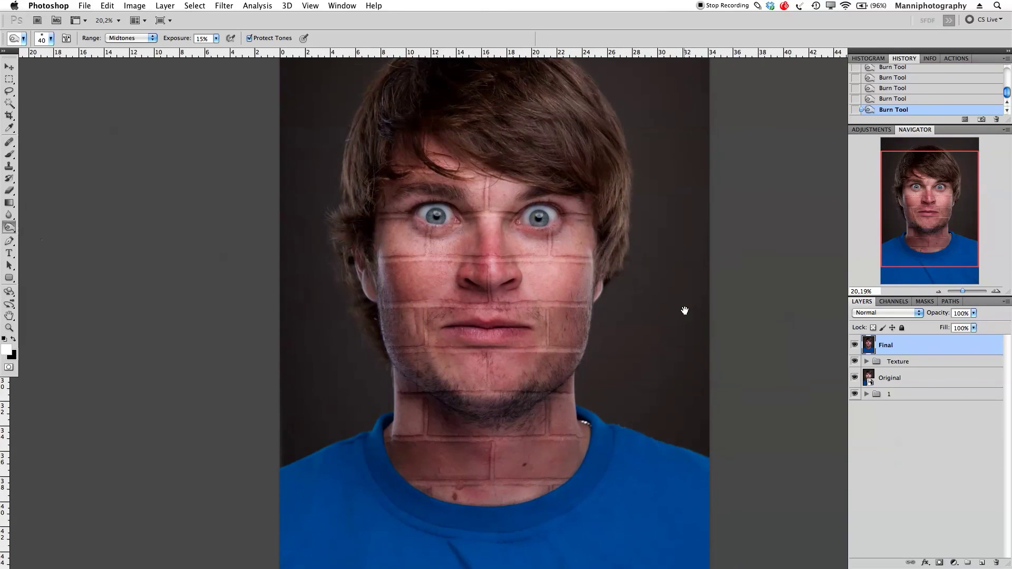
Move the Final layer to the top of the Texture group and collapse the group
left_click(866, 361)
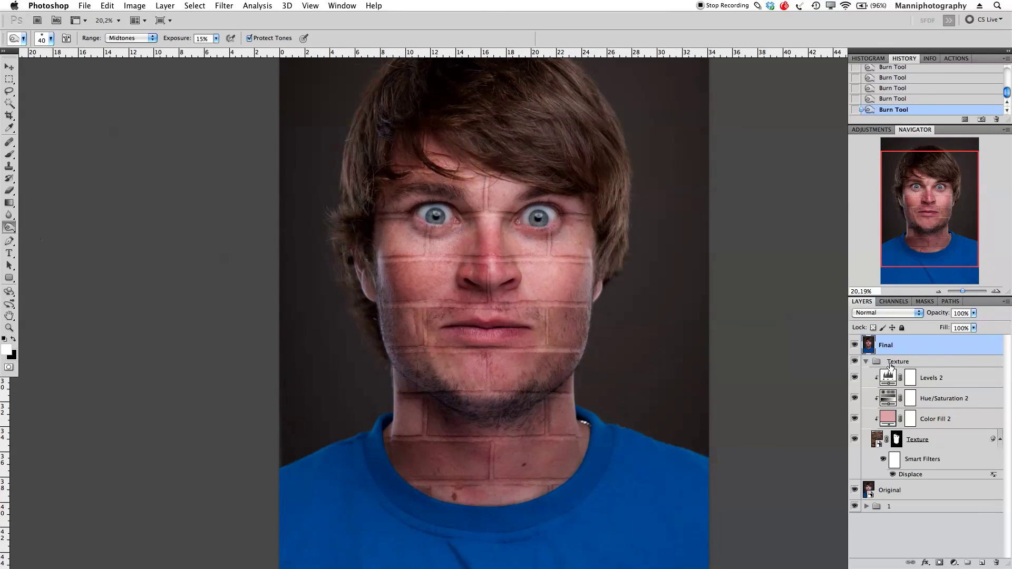
left_click_drag(897, 363, 895, 366)
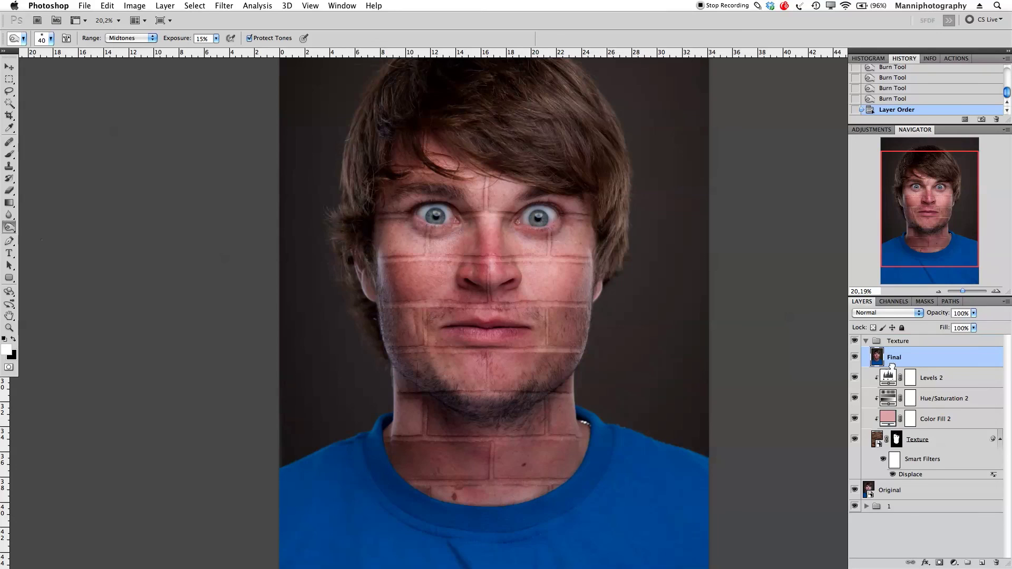
left_click(866, 341)
Toggle the Texture group's visibility to compare the portrait with and without bricks, and check the whole image
left_click(855, 341)
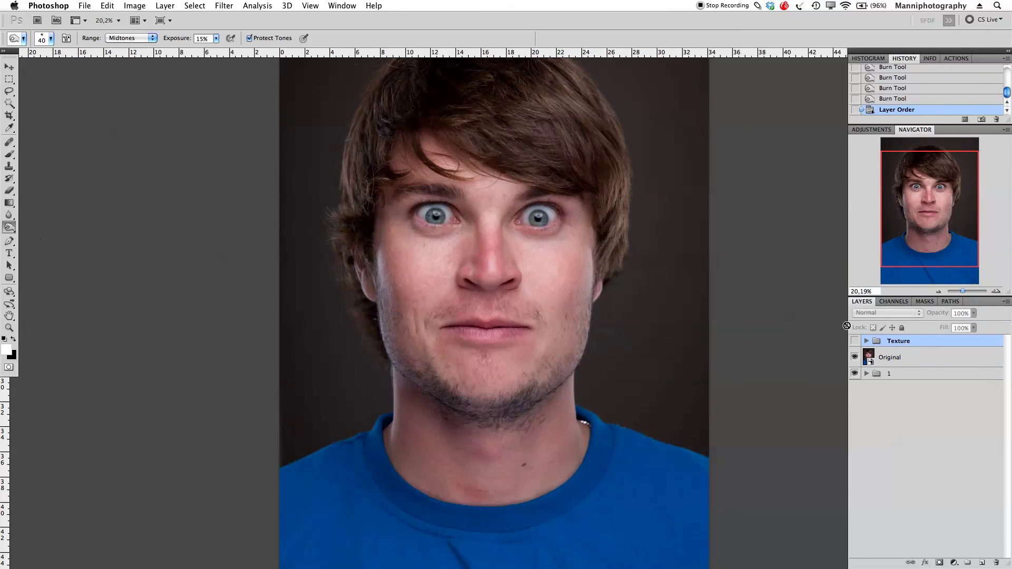
left_click(854, 341)
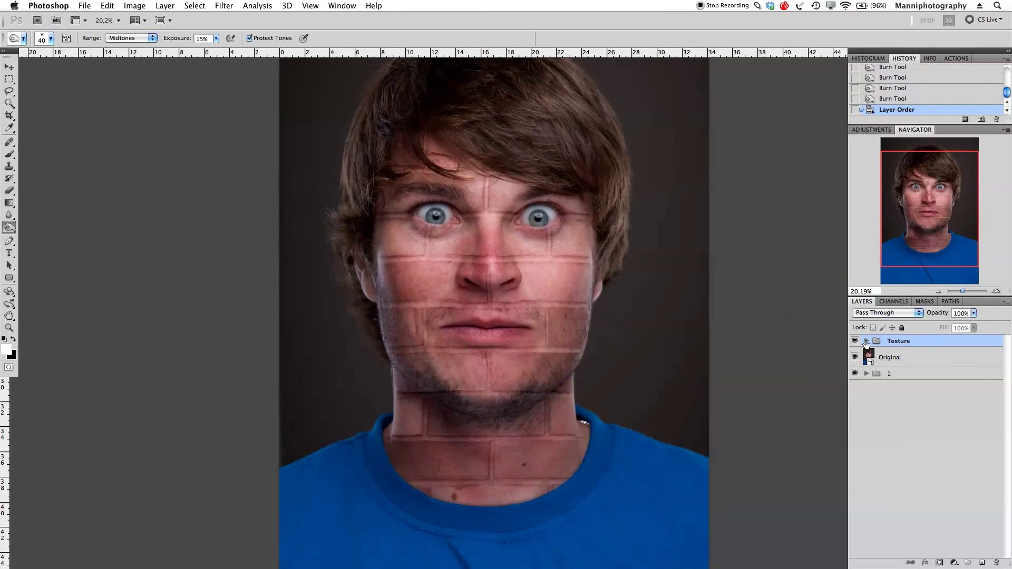
left_click(855, 341)
left_click(855, 341)
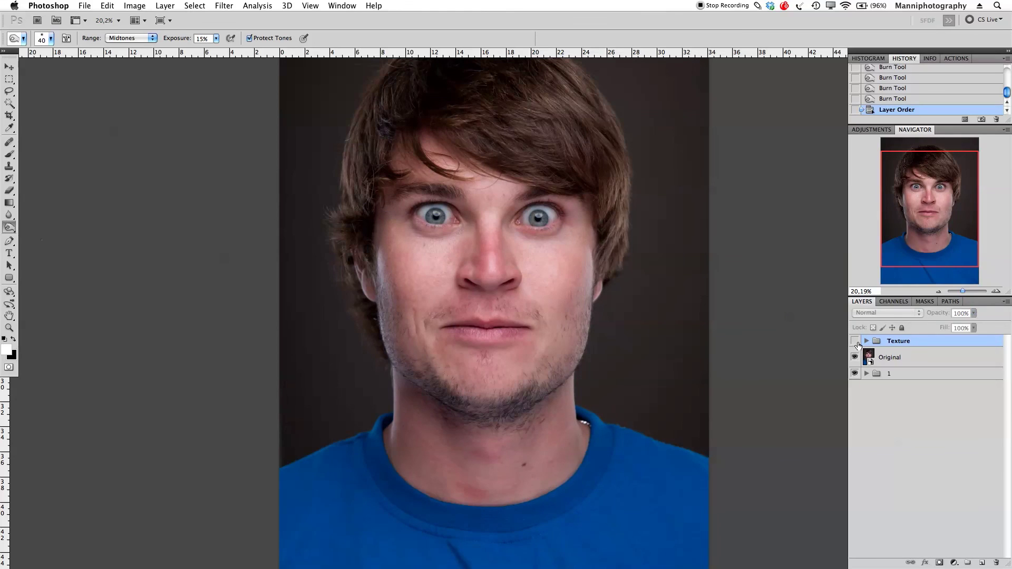
key("super+0")
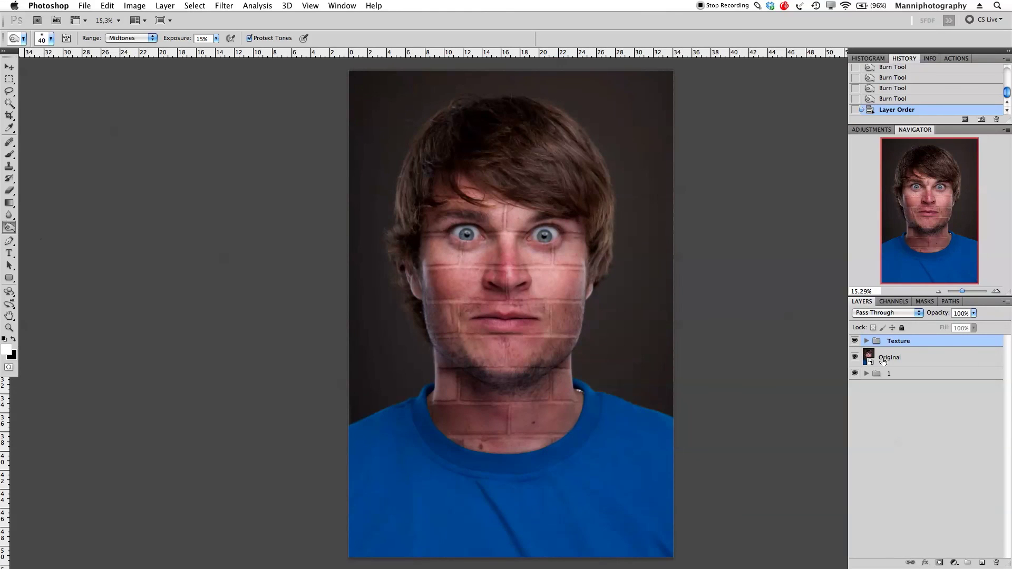